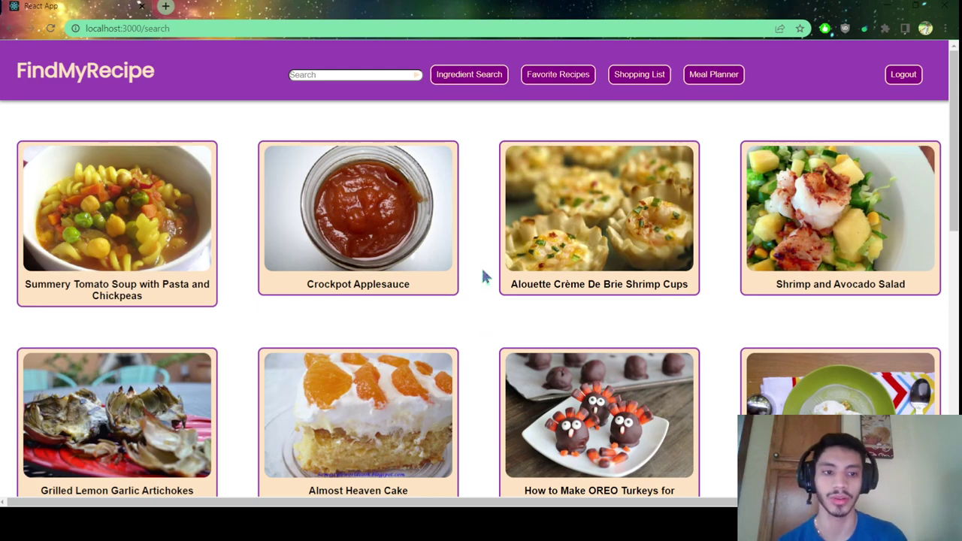
Browse the recipe grid, then reload for a new set of recipes starting with Green Bean Poriyal.
{"action": "scroll", "coordinate": [484, 277], "scroll_direction": "down", "scroll_amount": 3}
{"action": "scroll", "coordinate": [484, 277], "scroll_direction": "down", "scroll_amount": 3}
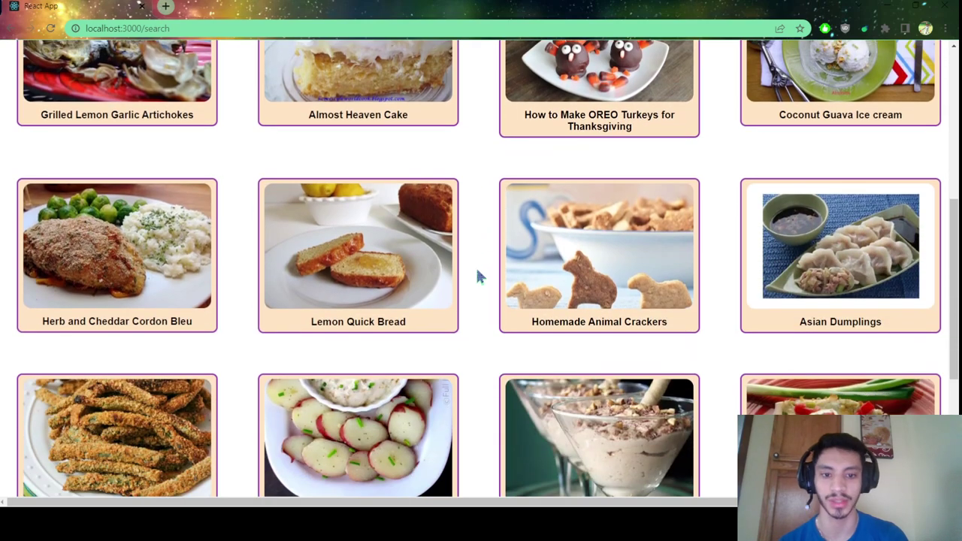
{"action": "scroll", "coordinate": [477, 274], "scroll_direction": "down", "scroll_amount": 1}
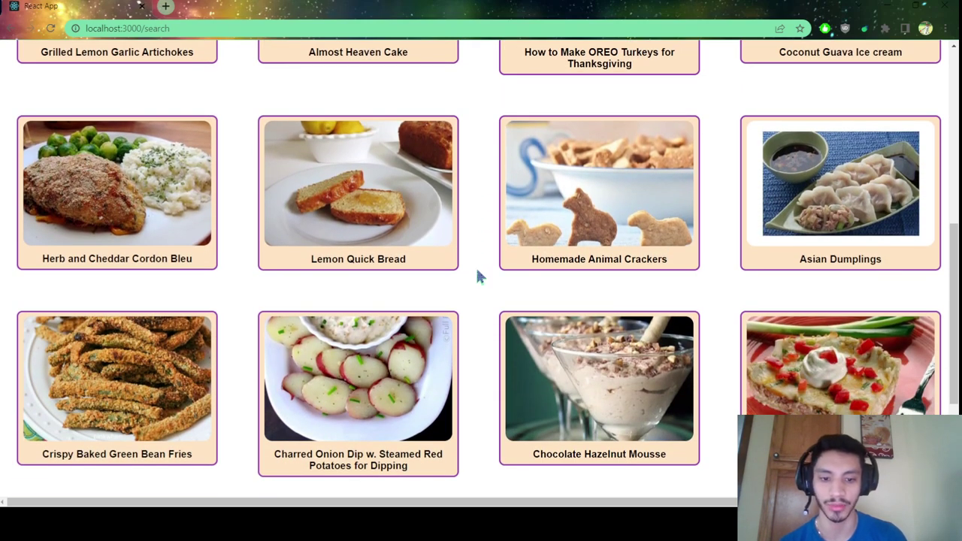
{"action": "scroll", "coordinate": [479, 276], "scroll_direction": "down", "scroll_amount": 1}
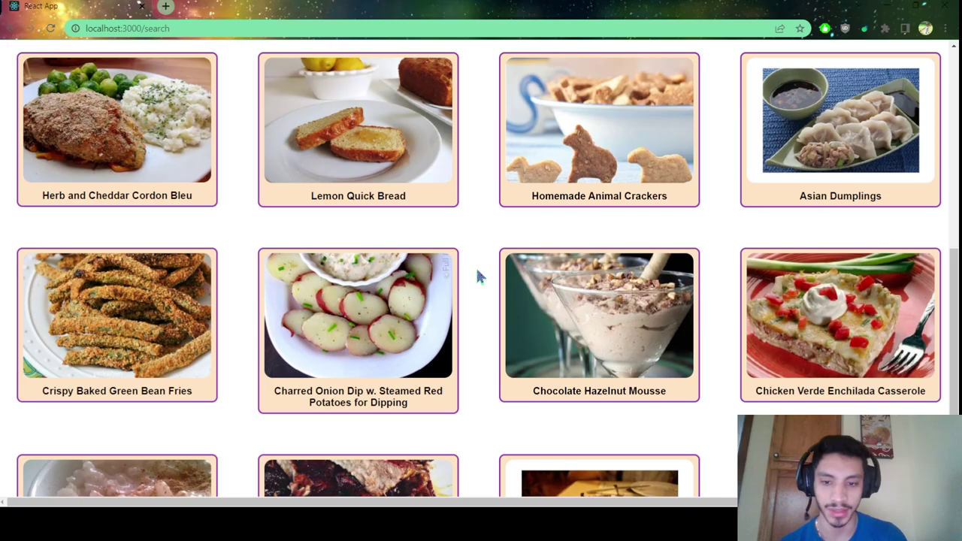
{"action": "scroll", "coordinate": [479, 276], "scroll_direction": "down", "scroll_amount": 2}
{"action": "scroll", "coordinate": [478, 276], "scroll_direction": "up", "scroll_amount": 8}
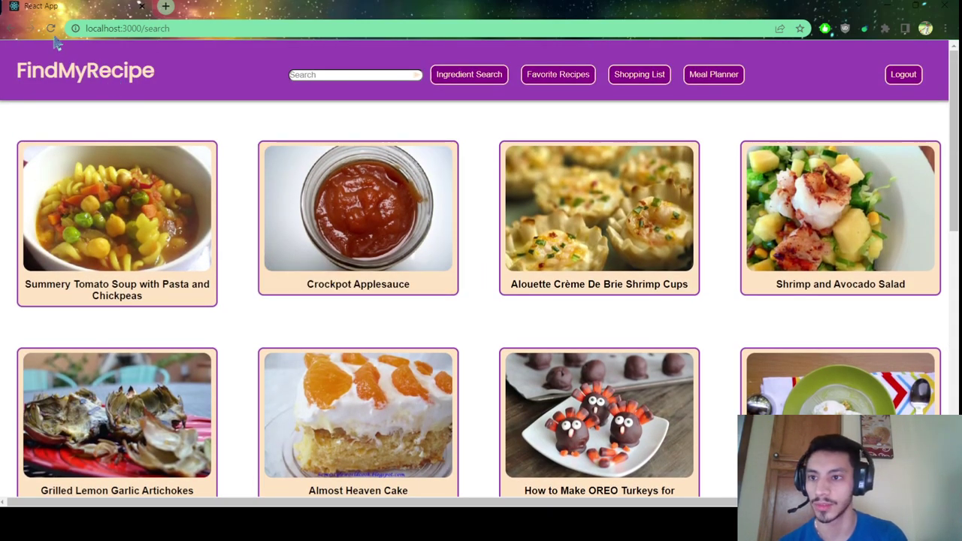
{"action": "left_click", "coordinate": [51, 29]}
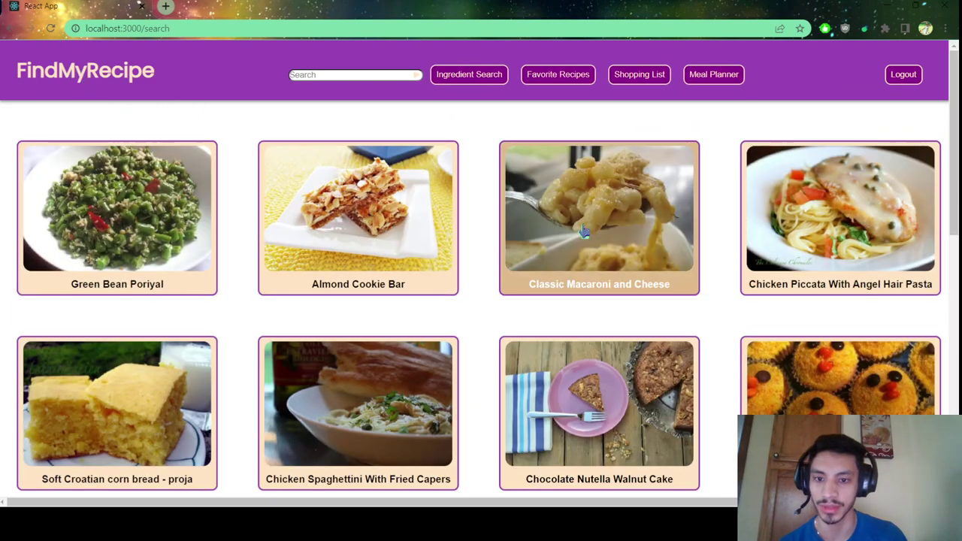
{"action": "scroll", "coordinate": [262, 272], "scroll_direction": "down", "scroll_amount": 1}
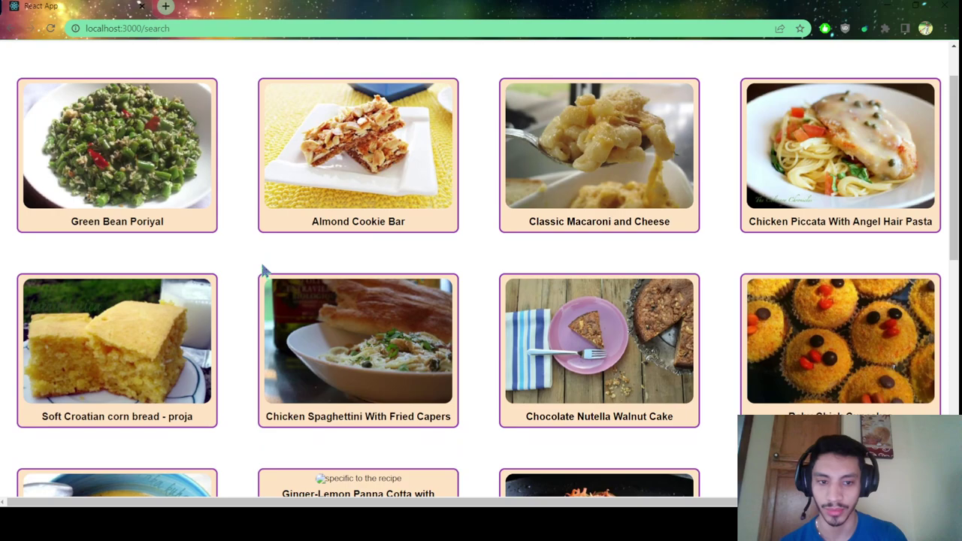
{"action": "scroll", "coordinate": [353, 278], "scroll_direction": "down", "scroll_amount": 2}
{"action": "scroll", "coordinate": [354, 275], "scroll_direction": "up", "scroll_amount": 3}
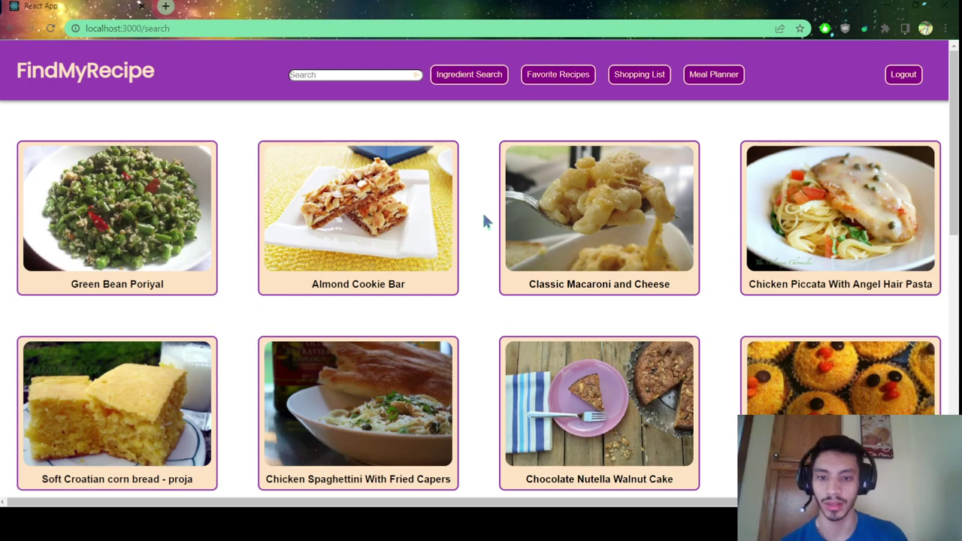
{"action": "left_click", "coordinate": [334, 77]}
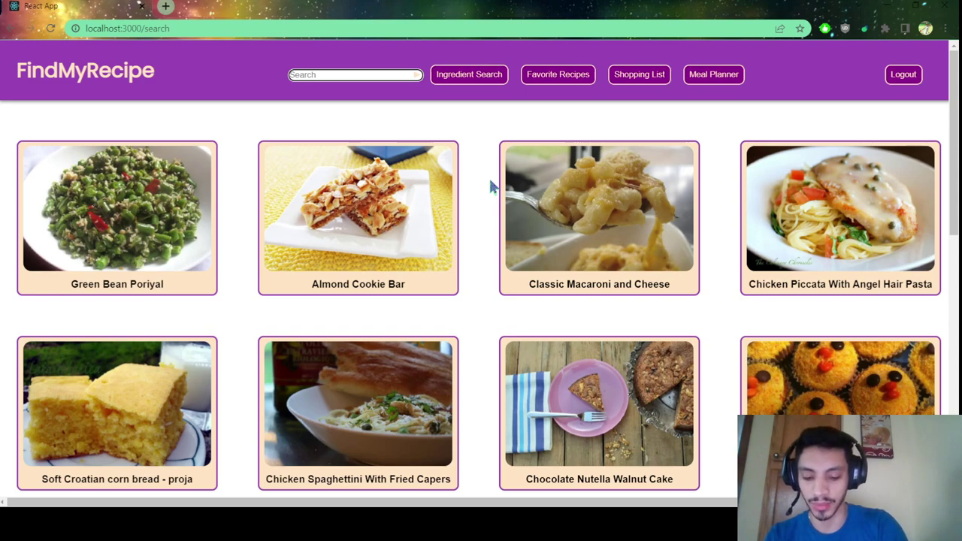
Search recipes for 'Chicken Alferdo' to list only Chicken Farfalle with Low-Fat Alfredo Sauce.
{"action": "type", "text": "Chicken "}
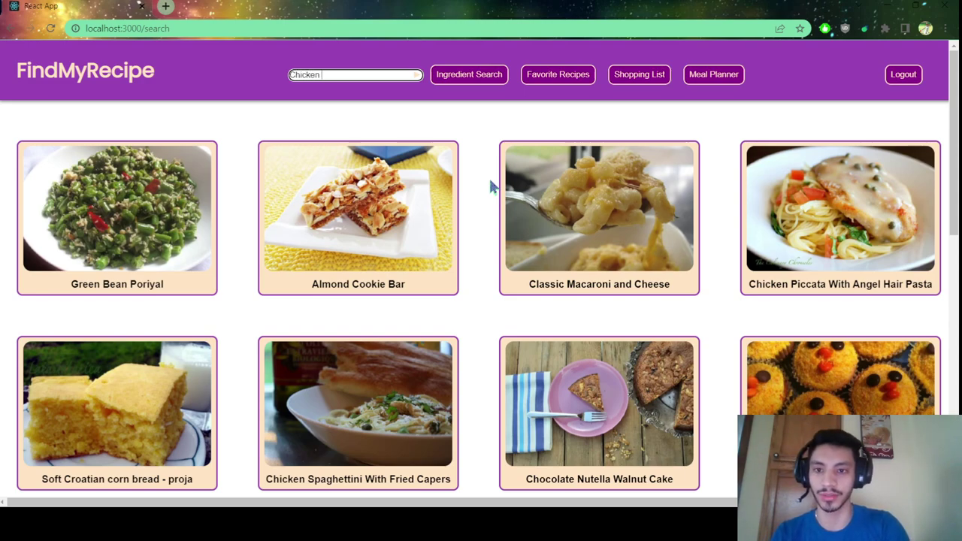
{"action": "type", "text": "Alferdo"}
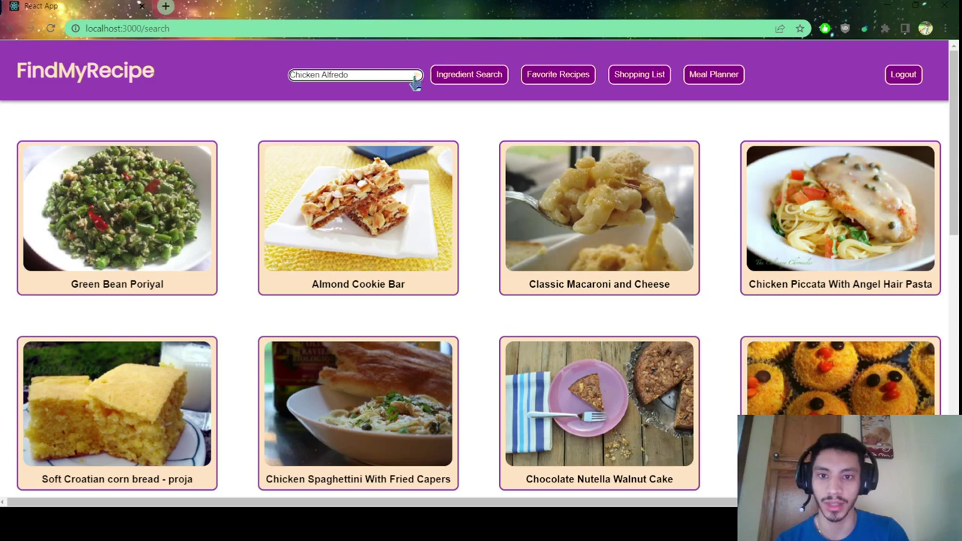
{"action": "key", "text": "Return"}
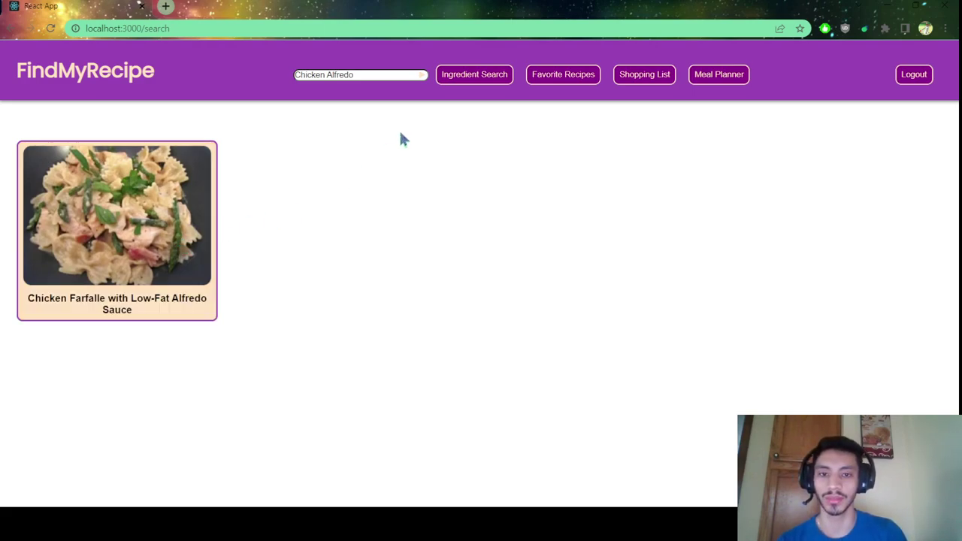
Open Ingredient Search, remove one field and add two, leaving three empty ingredient fields.
{"action": "left_click", "coordinate": [478, 89]}
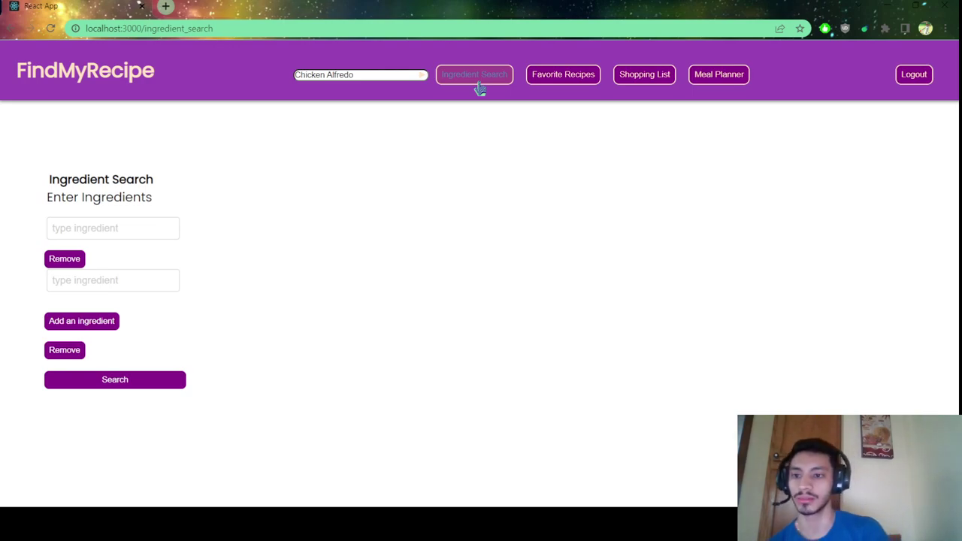
{"action": "left_click", "coordinate": [158, 223]}
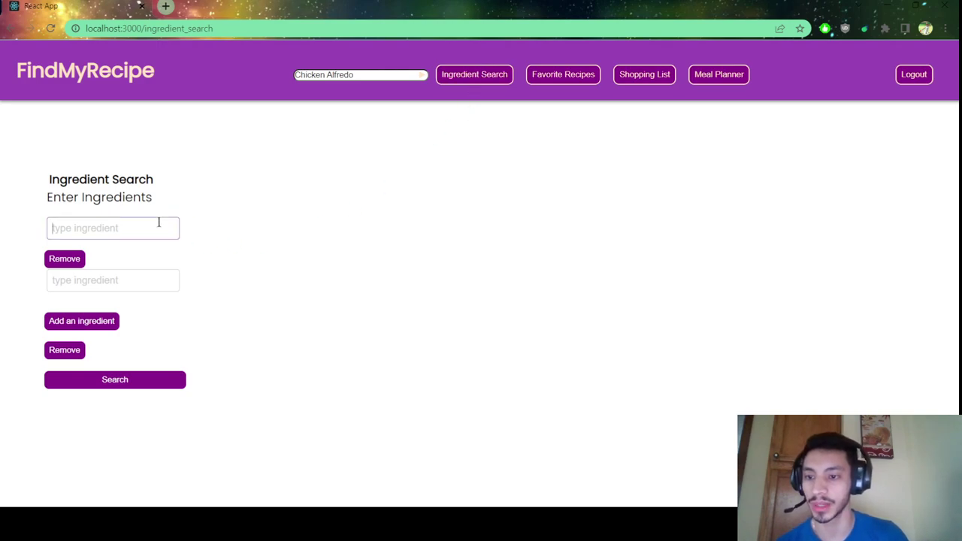
{"action": "left_click", "coordinate": [238, 220]}
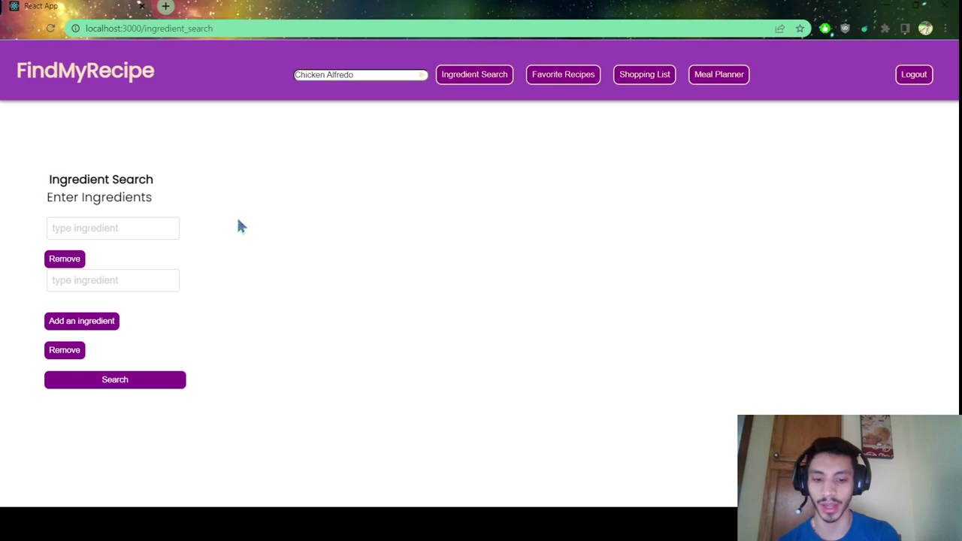
{"action": "left_click", "coordinate": [68, 260]}
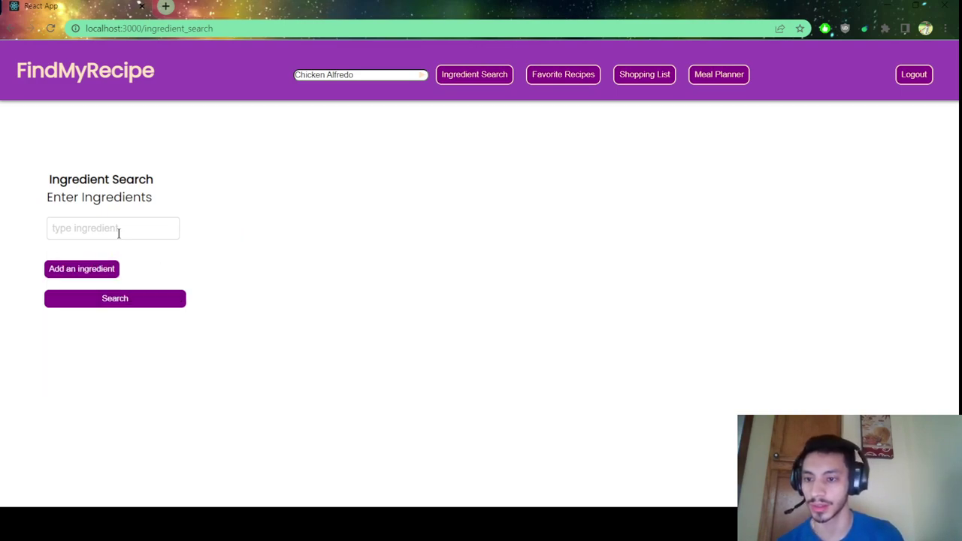
{"action": "left_click", "coordinate": [118, 230]}
{"action": "left_click", "coordinate": [72, 275]}
{"action": "left_click", "coordinate": [80, 321]}
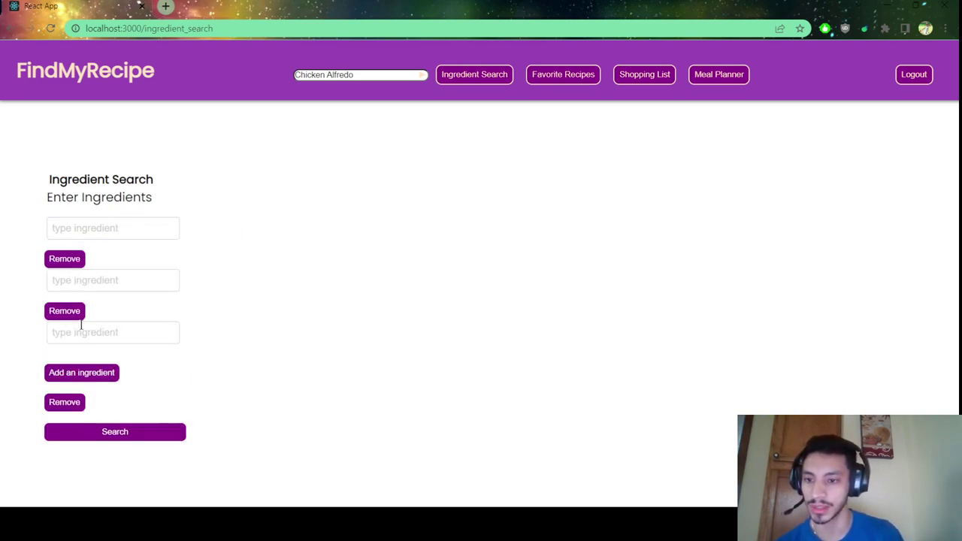
{"action": "left_click", "coordinate": [124, 230]}
{"action": "left_click", "coordinate": [214, 238]}
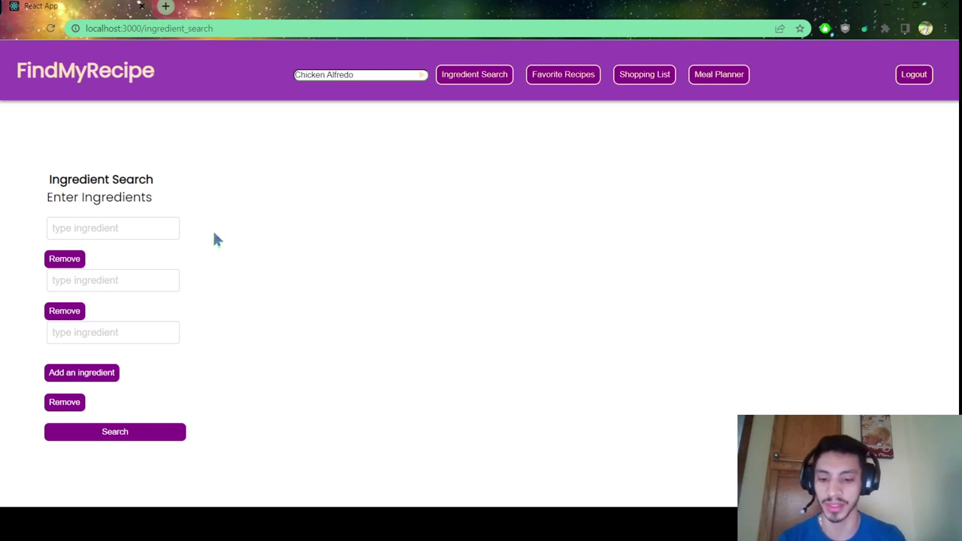
Search recipes by the ingredients tomato and potato, removing the unused third field.
{"action": "left_click", "coordinate": [171, 222]}
{"action": "type", "text": "tomato"}
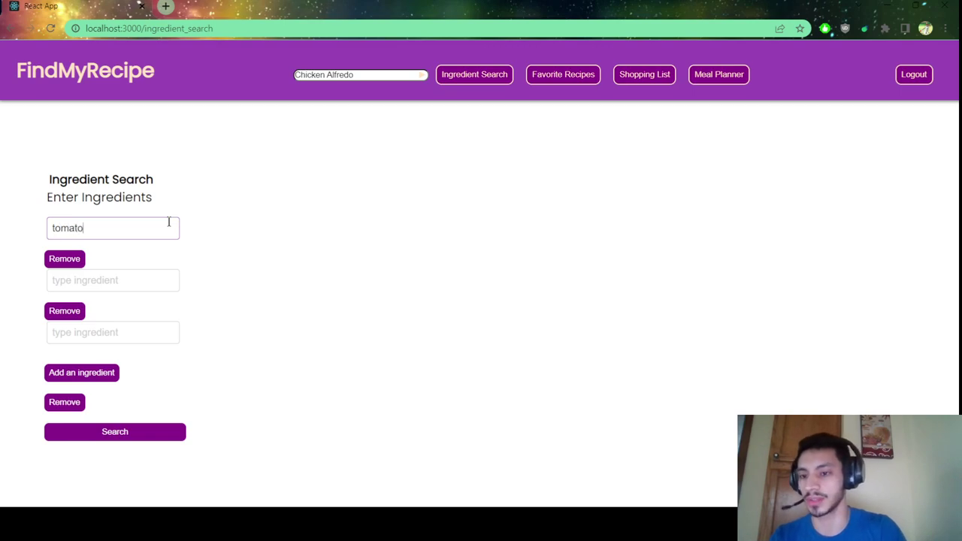
{"action": "left_click", "coordinate": [232, 249]}
{"action": "left_click", "coordinate": [67, 402]}
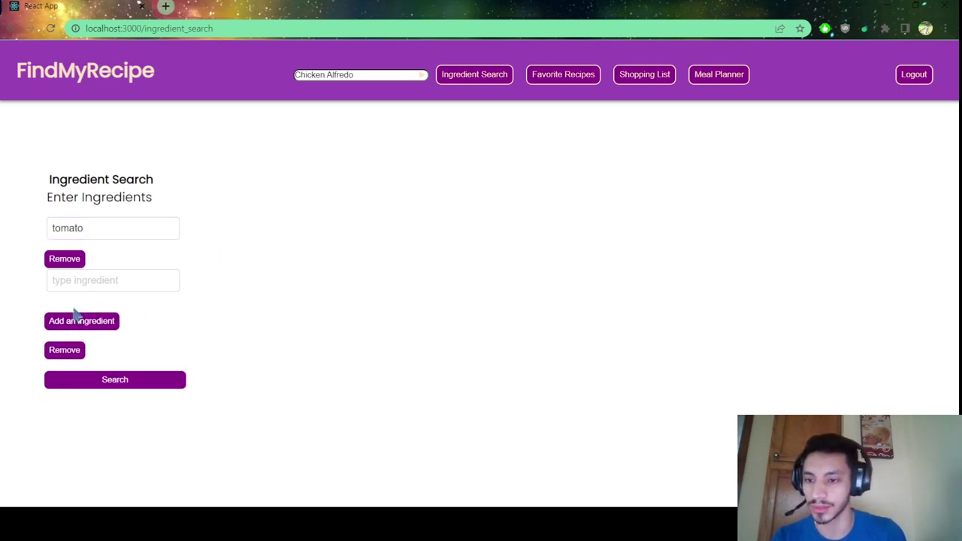
{"action": "left_click", "coordinate": [133, 275]}
{"action": "type", "text": "potato"}
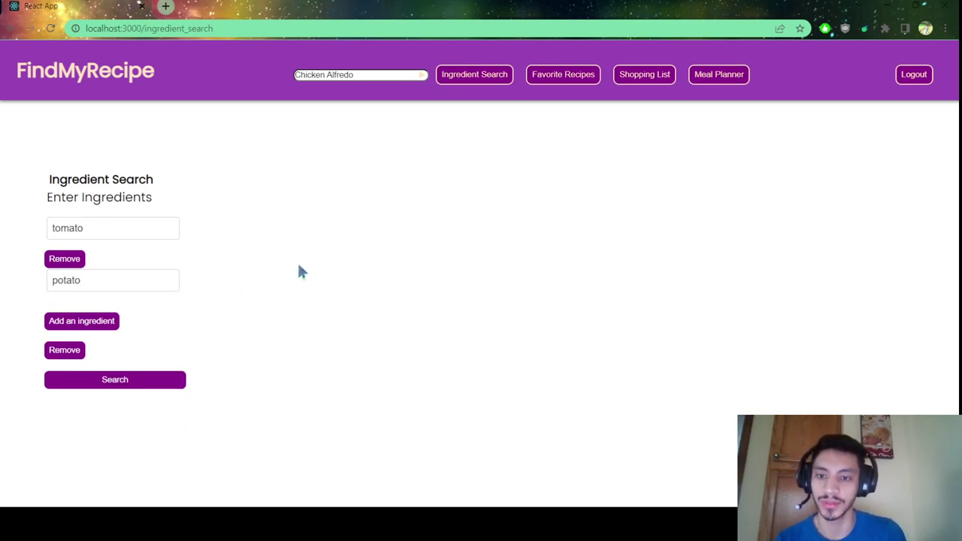
{"action": "left_click", "coordinate": [154, 385]}
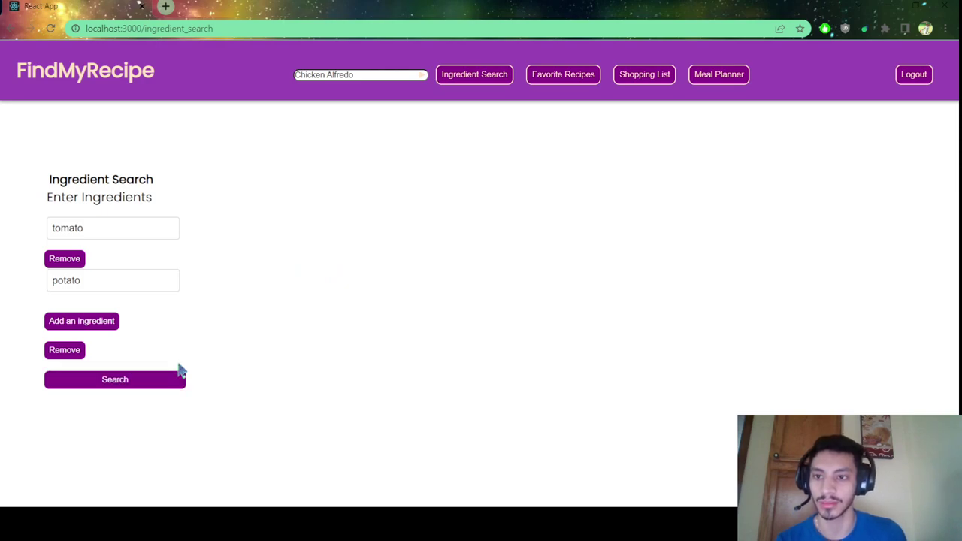
Scroll through the tomato-and-potato results like Vegan stuffed zucchini boats and Hearty Minestrone Soup.
{"action": "scroll", "coordinate": [265, 297], "scroll_direction": "down", "scroll_amount": 1}
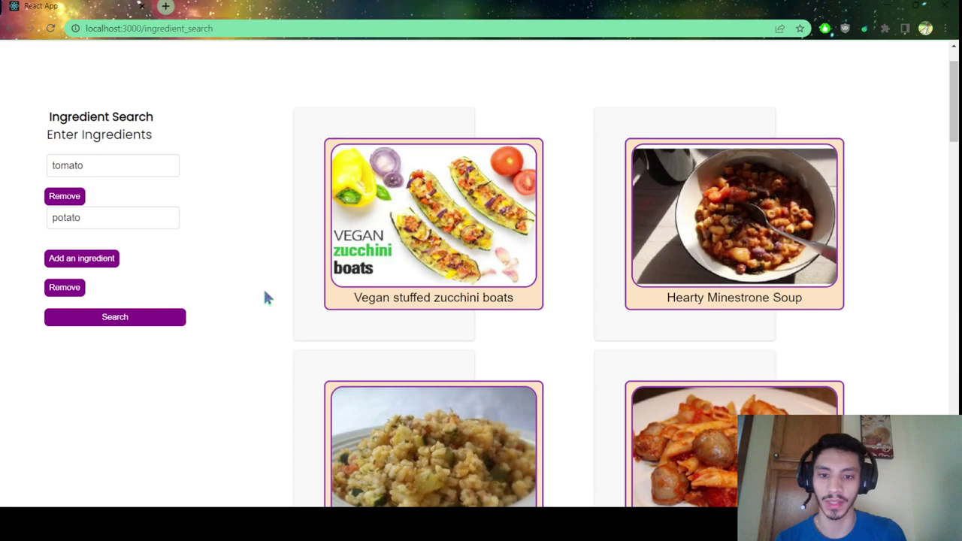
{"action": "scroll", "coordinate": [265, 298], "scroll_direction": "down", "scroll_amount": 6}
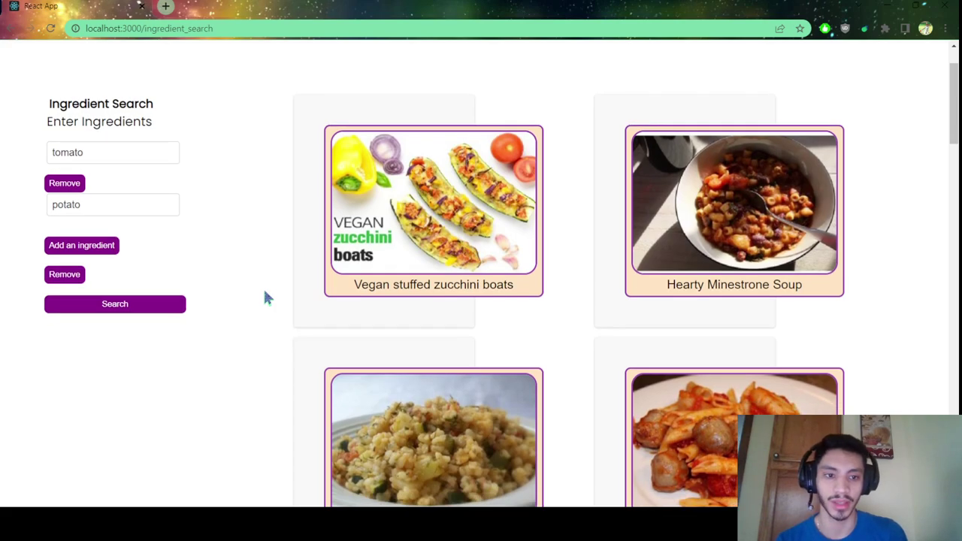
{"action": "scroll", "coordinate": [251, 299], "scroll_direction": "down", "scroll_amount": 3}
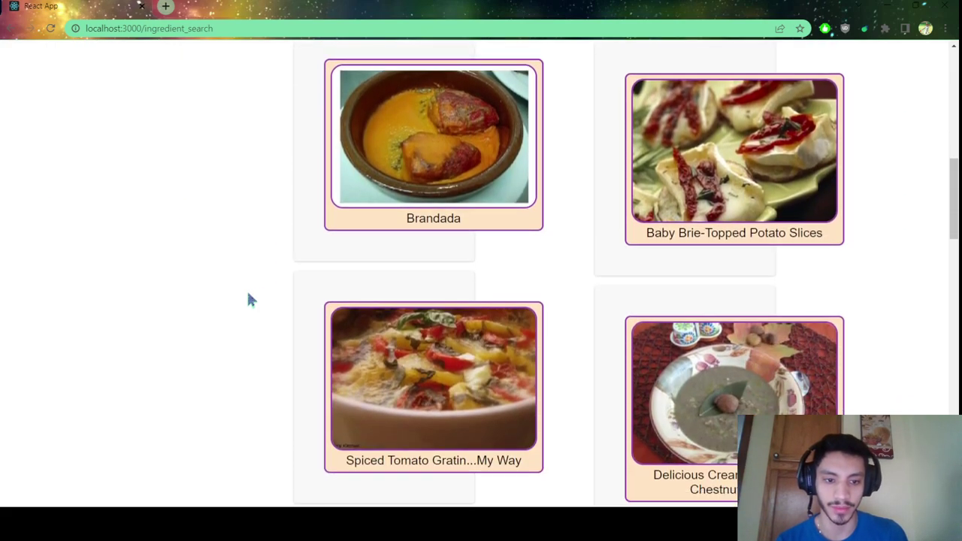
{"action": "scroll", "coordinate": [251, 299], "scroll_direction": "up", "scroll_amount": 3}
{"action": "scroll", "coordinate": [251, 299], "scroll_direction": "up", "scroll_amount": 5}
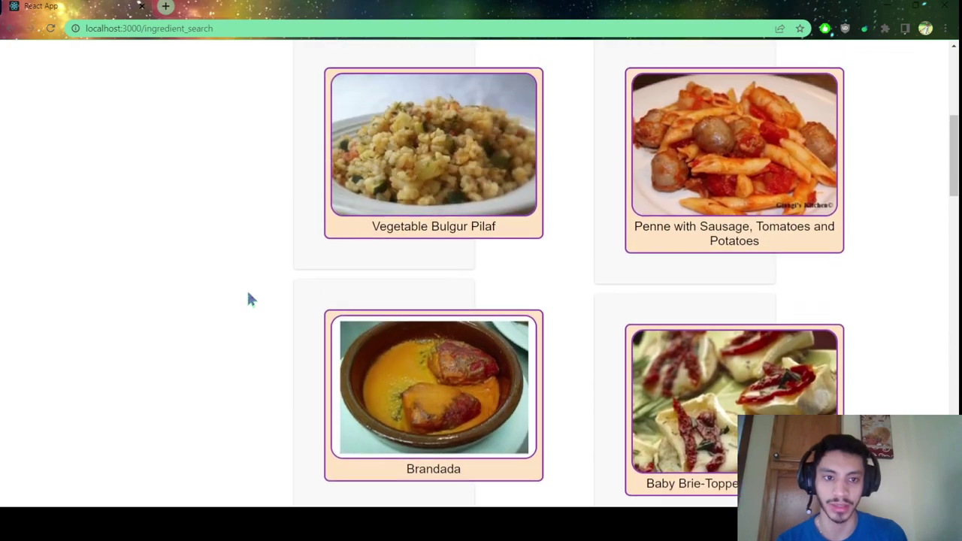
{"action": "scroll", "coordinate": [251, 299], "scroll_direction": "down", "scroll_amount": 1}
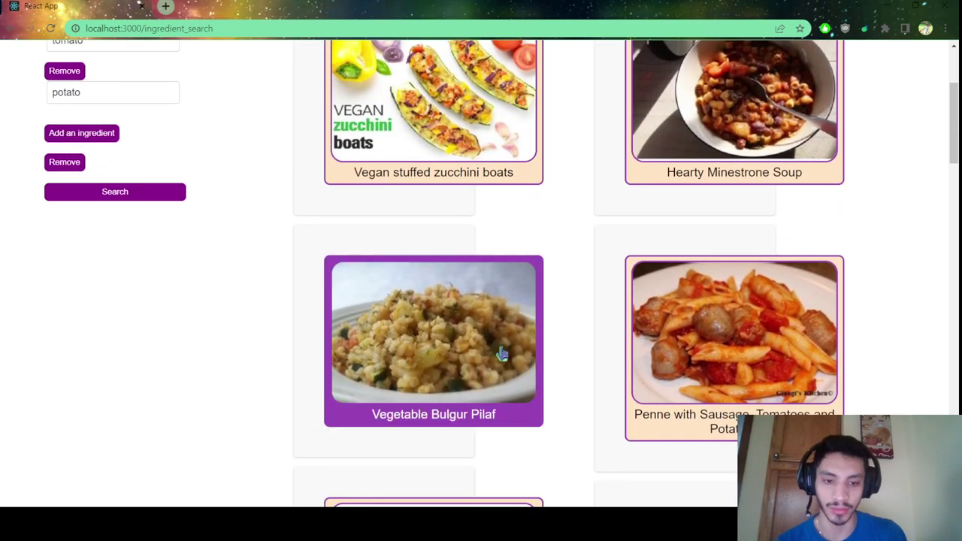
{"action": "left_click", "coordinate": [743, 354]}
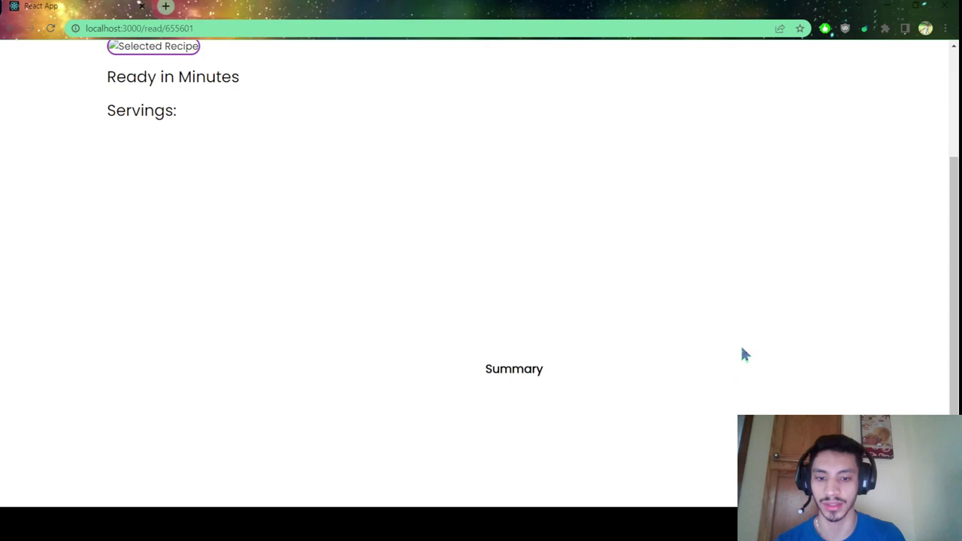
{"action": "scroll", "coordinate": [736, 339], "scroll_direction": "up", "scroll_amount": 3}
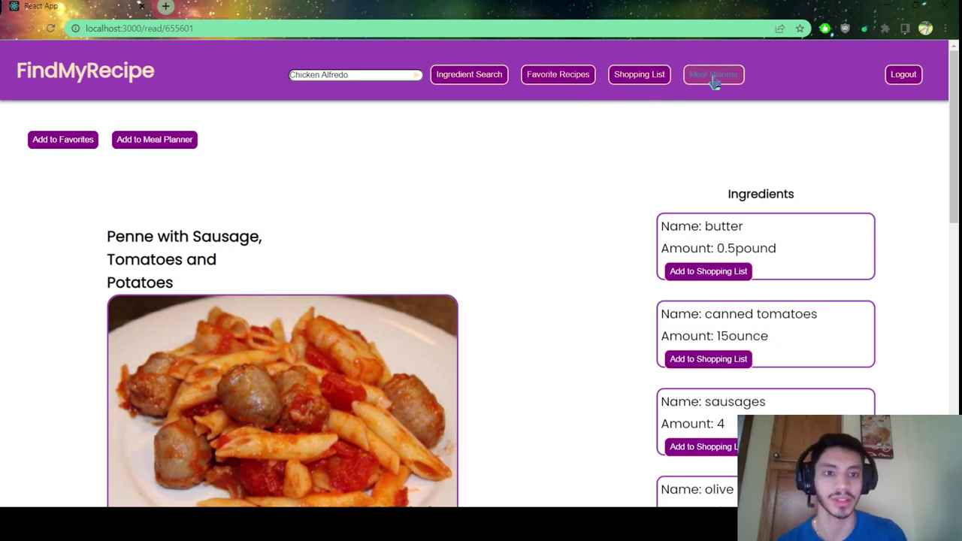
{"action": "scroll", "coordinate": [463, 154], "scroll_direction": "down", "scroll_amount": 2}
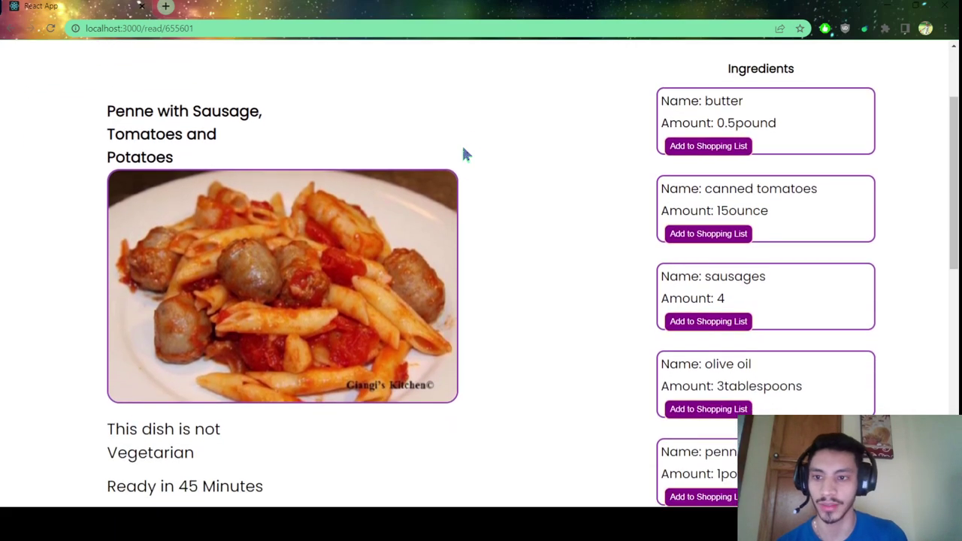
{"action": "scroll", "coordinate": [472, 150], "scroll_direction": "down", "scroll_amount": 1}
{"action": "scroll", "coordinate": [473, 151], "scroll_direction": "up", "scroll_amount": 1}
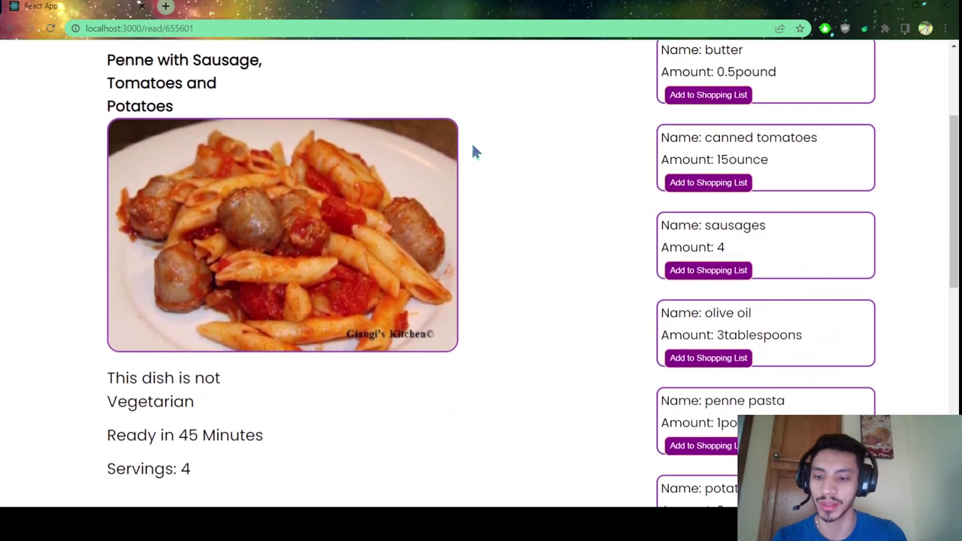
{"action": "scroll", "coordinate": [472, 151], "scroll_direction": "down", "scroll_amount": 1}
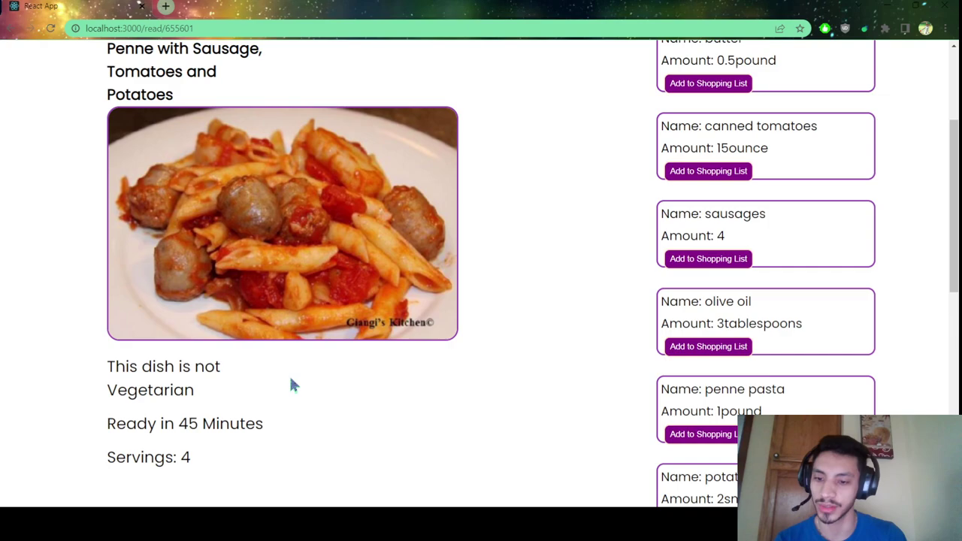
{"action": "scroll", "coordinate": [473, 354], "scroll_direction": "up", "scroll_amount": 2}
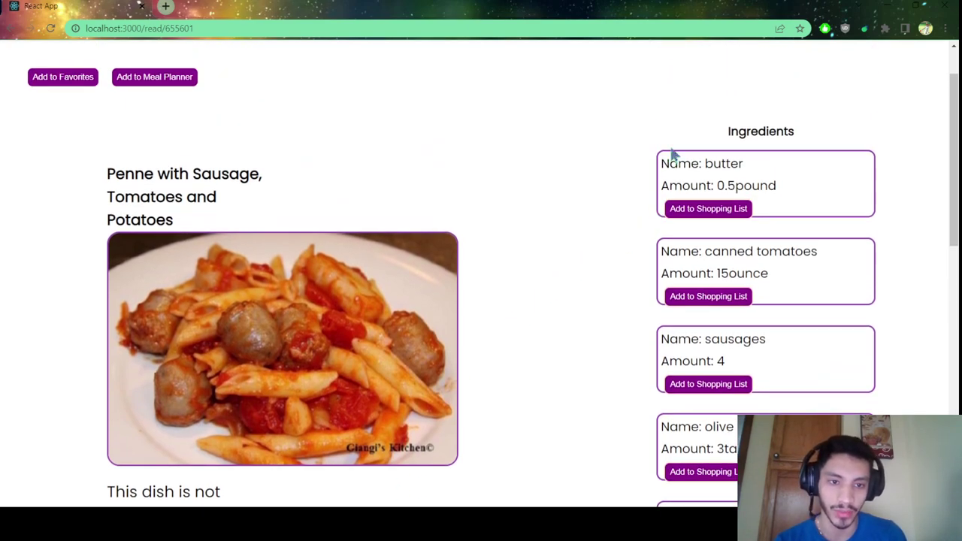
{"action": "scroll", "coordinate": [674, 154], "scroll_direction": "down", "scroll_amount": 4}
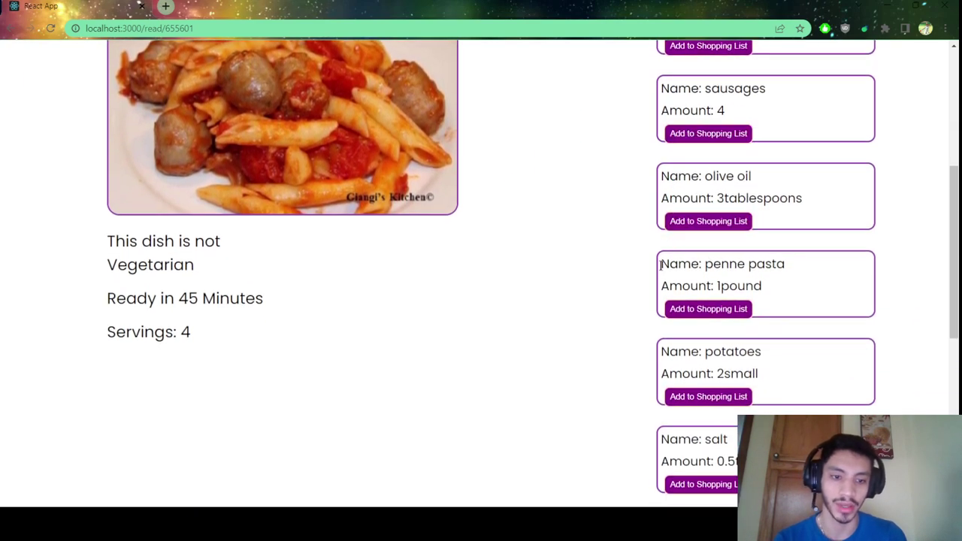
{"action": "scroll", "coordinate": [661, 264], "scroll_direction": "up", "scroll_amount": 4}
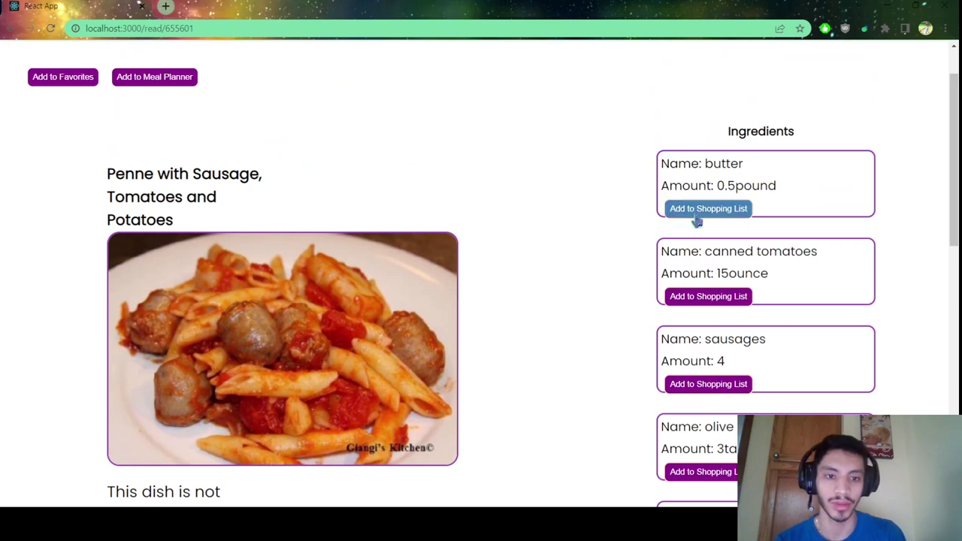
{"action": "scroll", "coordinate": [642, 250], "scroll_direction": "up", "scroll_amount": 1}
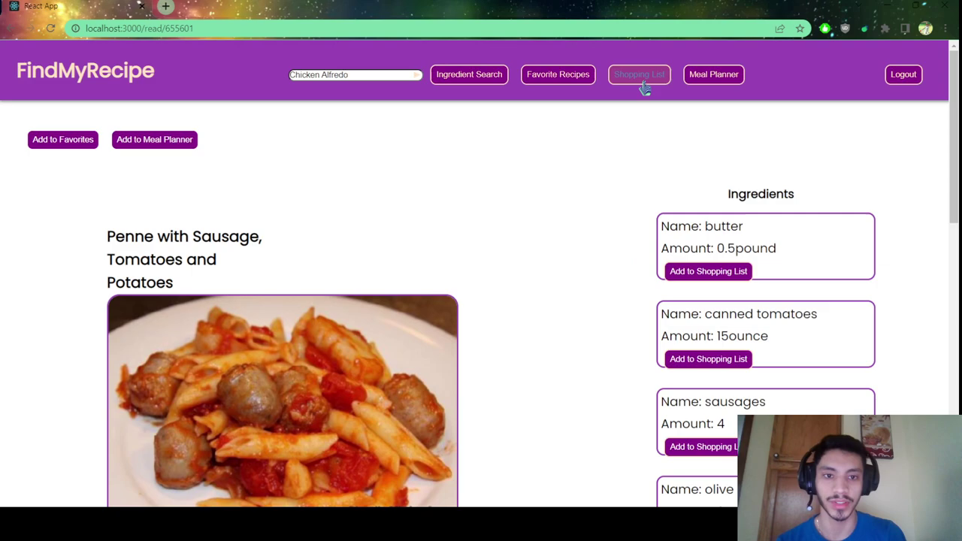
{"action": "scroll", "coordinate": [619, 246], "scroll_direction": "down", "scroll_amount": 8}
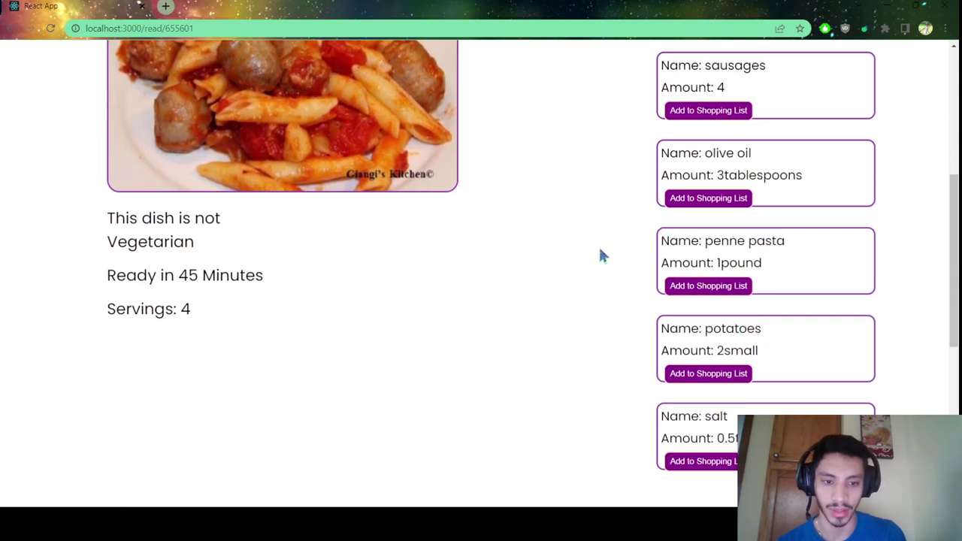
{"action": "scroll", "coordinate": [585, 253], "scroll_direction": "down", "scroll_amount": 4}
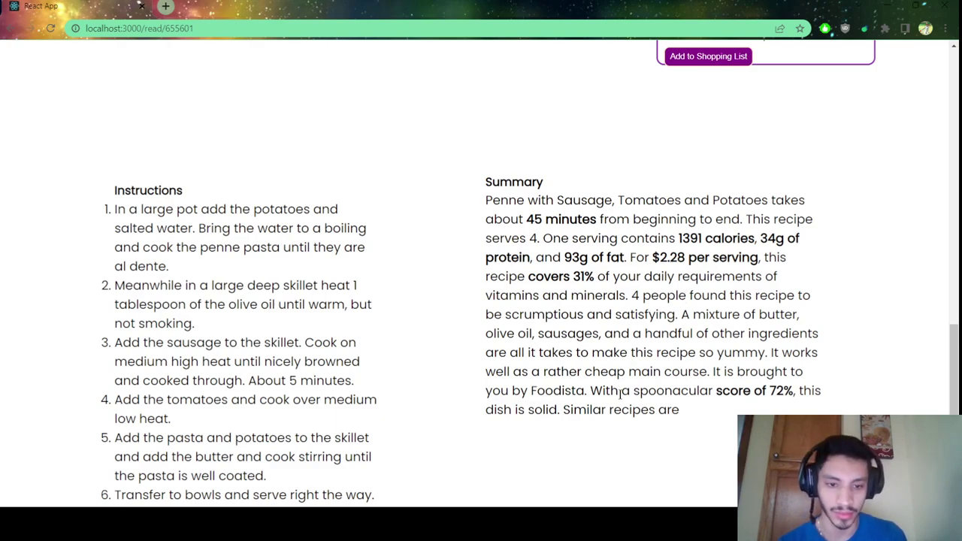
{"action": "left_click_drag", "start_coordinate": [715, 390], "coordinate": [795, 389]}
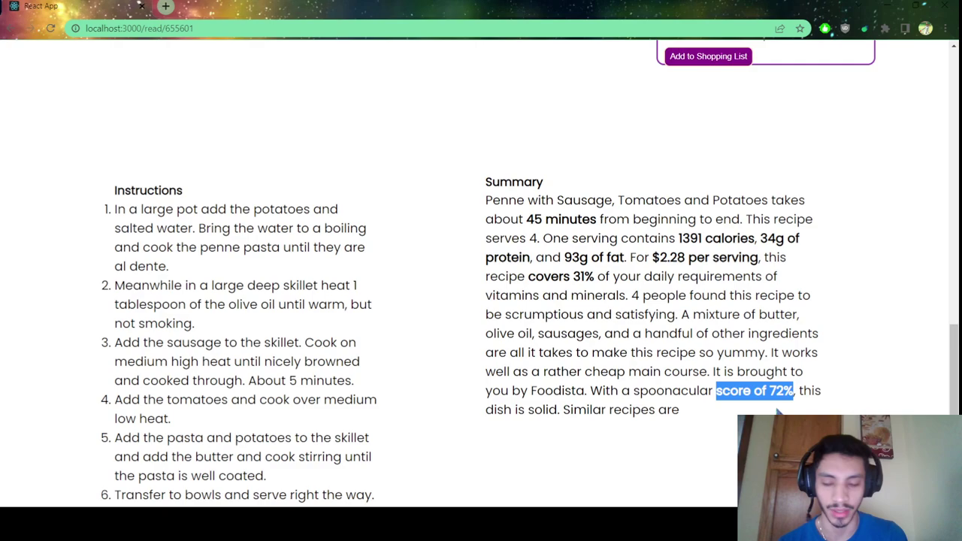
{"action": "left_click", "coordinate": [777, 410]}
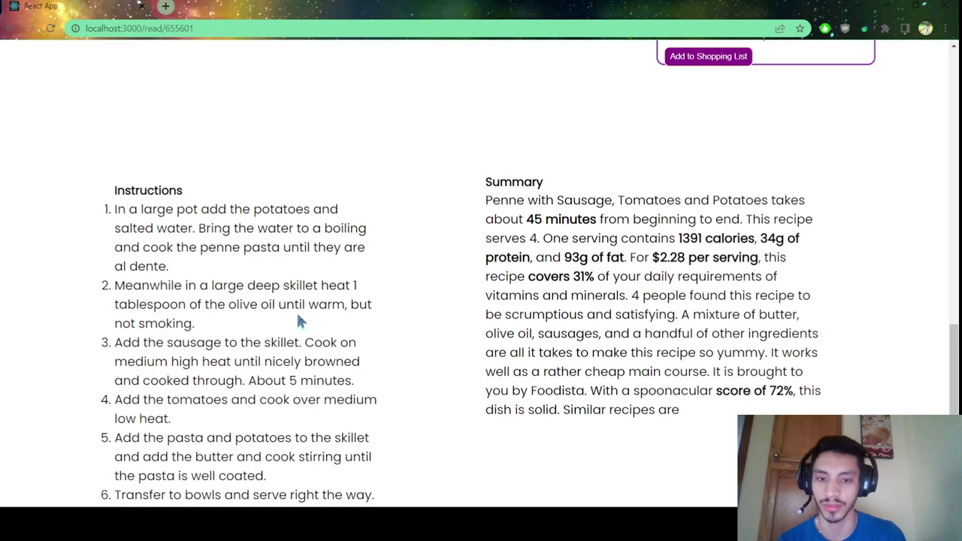
{"action": "scroll", "coordinate": [355, 293], "scroll_direction": "up", "scroll_amount": 10}
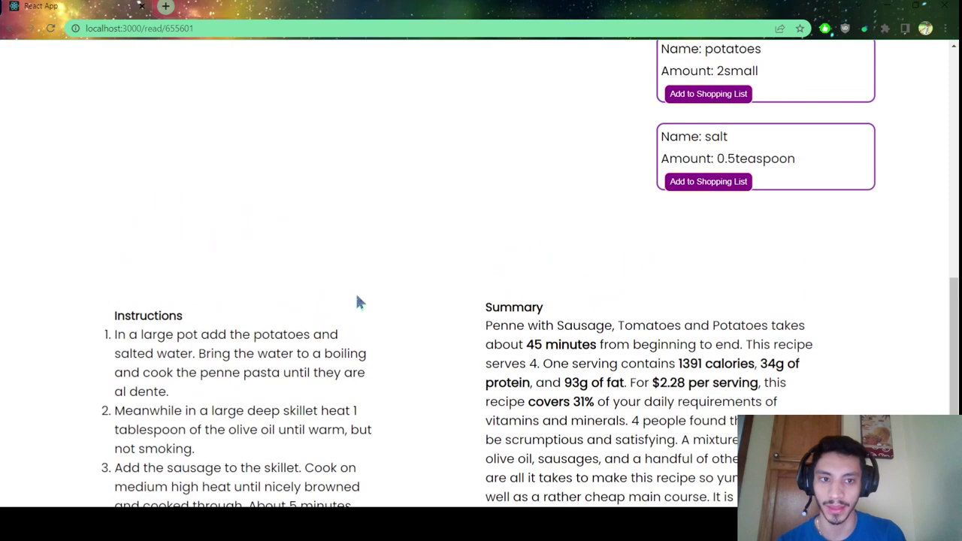
{"action": "scroll", "coordinate": [358, 301], "scroll_direction": "up", "scroll_amount": 1}
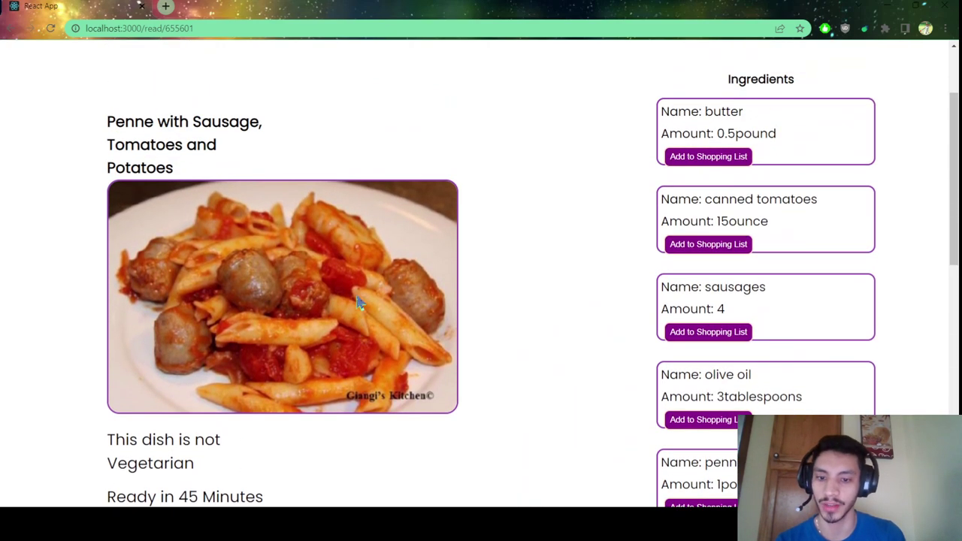
{"action": "scroll", "coordinate": [358, 301], "scroll_direction": "up", "scroll_amount": 3}
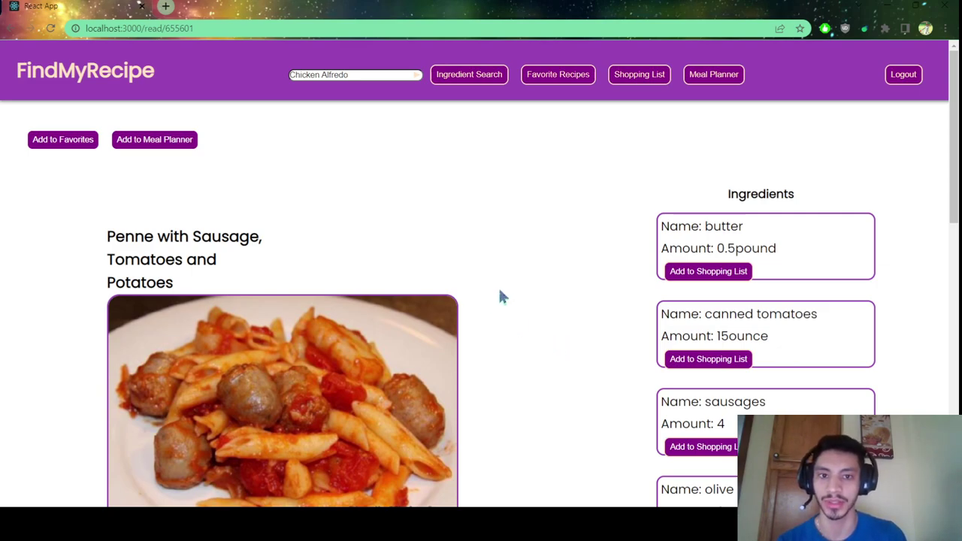
Review the favorite recipes list, then go to the Shopping List page.
{"action": "left_click", "coordinate": [551, 82]}
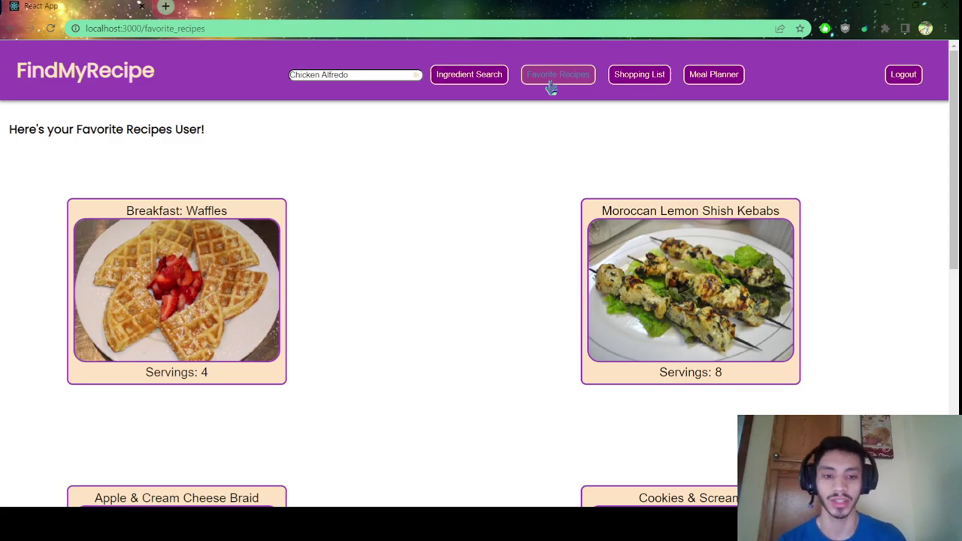
{"action": "scroll", "coordinate": [518, 226], "scroll_direction": "down", "scroll_amount": 4}
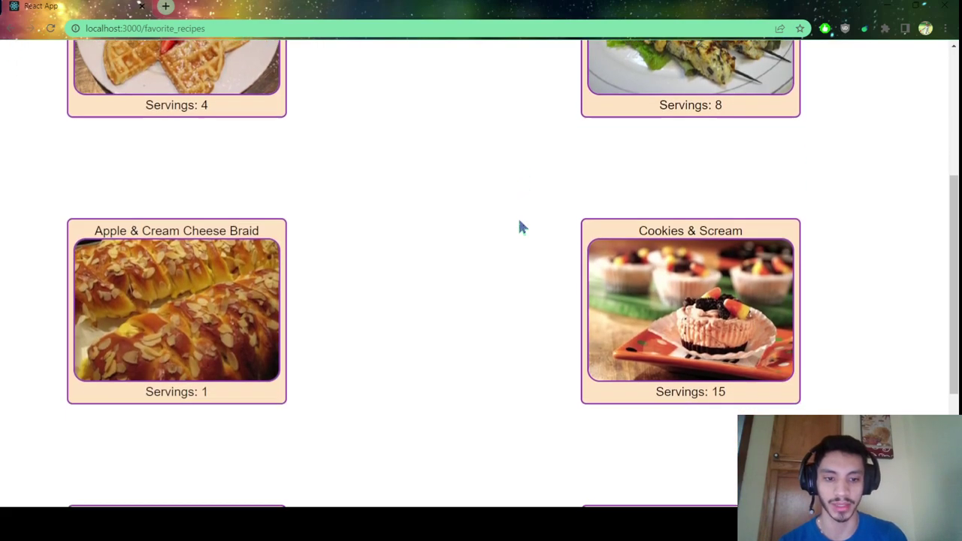
{"action": "scroll", "coordinate": [518, 225], "scroll_direction": "down", "scroll_amount": 2}
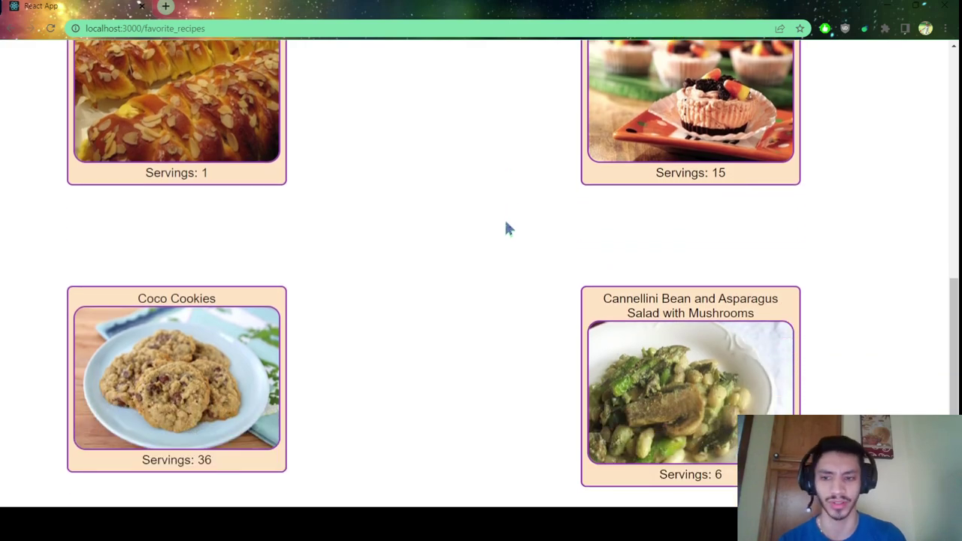
{"action": "scroll", "coordinate": [505, 231], "scroll_direction": "up", "scroll_amount": 5}
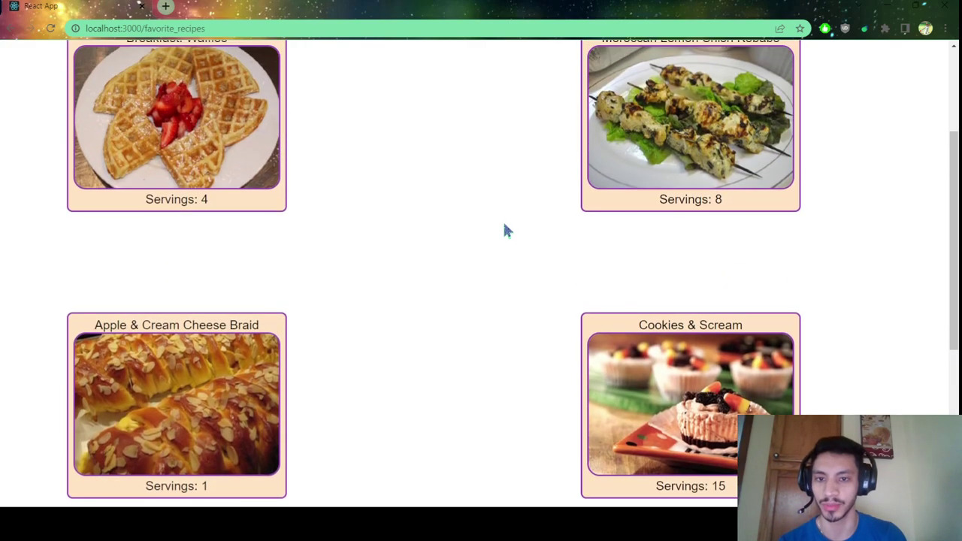
{"action": "scroll", "coordinate": [496, 220], "scroll_direction": "up", "scroll_amount": 1}
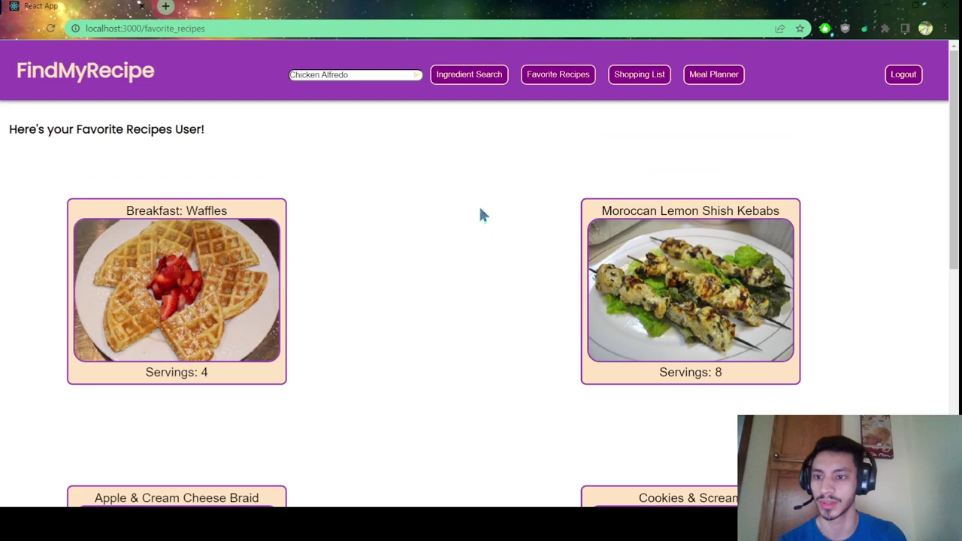
{"action": "left_click_drag", "start_coordinate": [172, 130], "coordinate": [215, 133]}
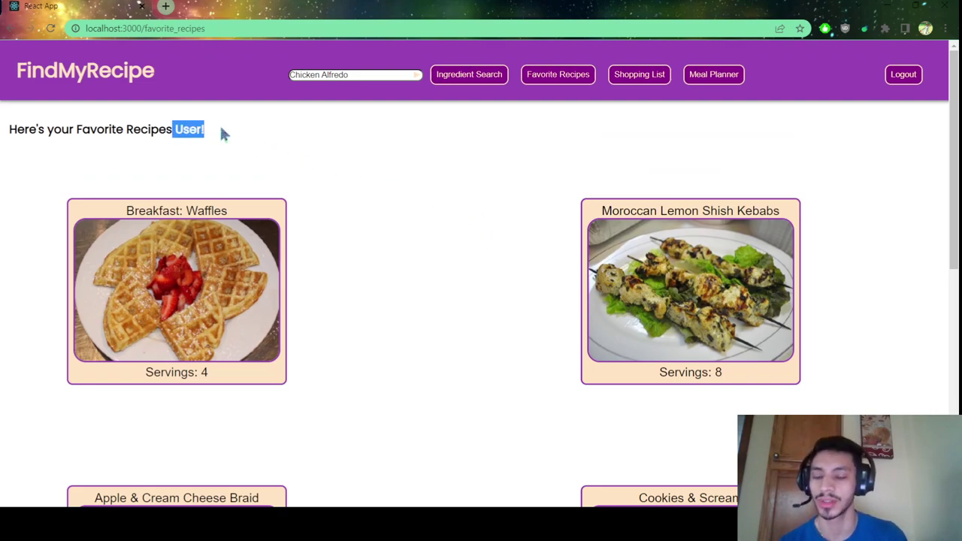
{"action": "left_click", "coordinate": [223, 133]}
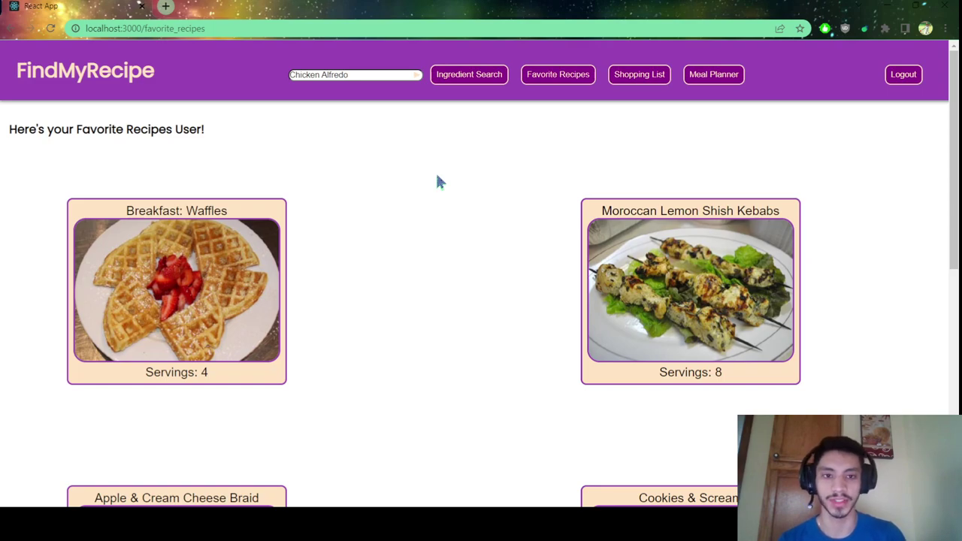
{"action": "left_click", "coordinate": [635, 83]}
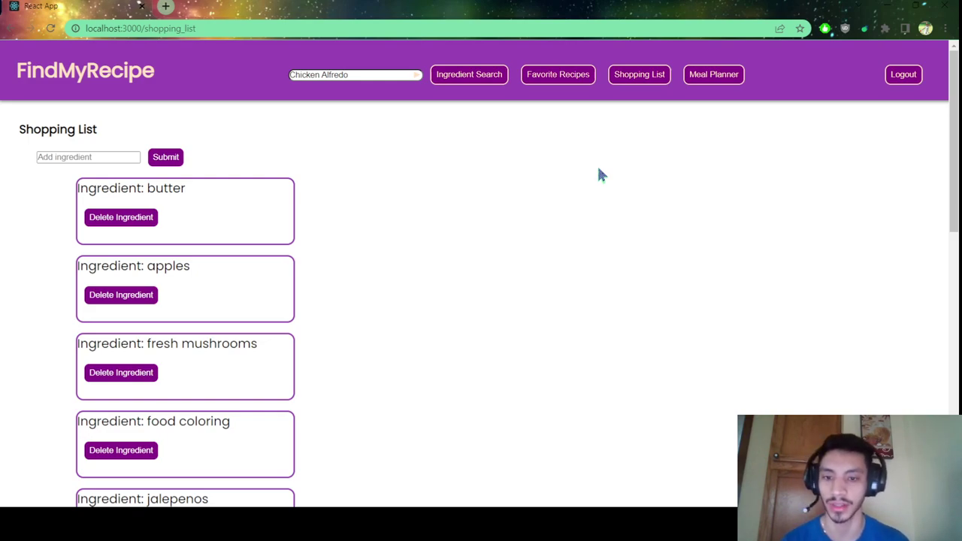
Delete butter and apples from the shopping list, leaving fresh mushrooms at the top.
{"action": "scroll", "coordinate": [579, 180], "scroll_direction": "down", "scroll_amount": 4}
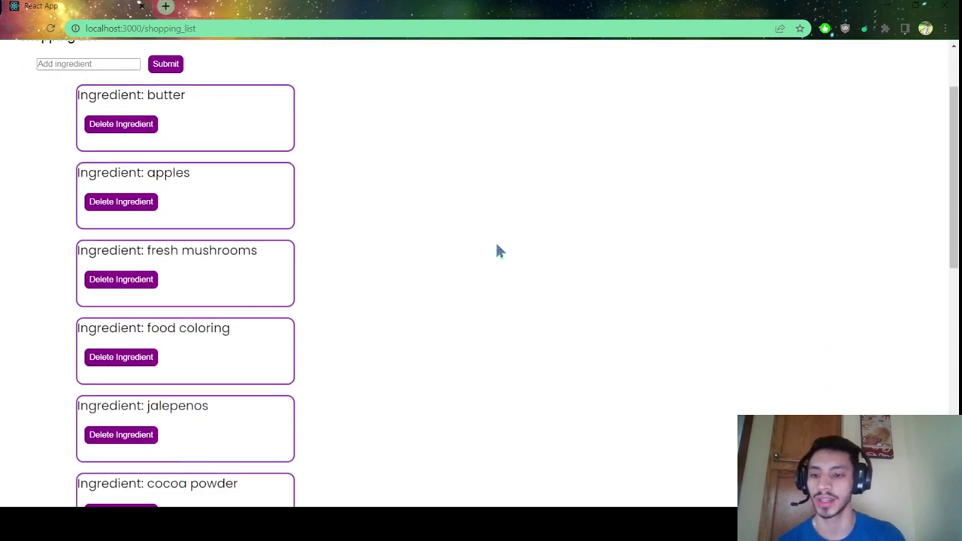
{"action": "scroll", "coordinate": [464, 256], "scroll_direction": "down", "scroll_amount": 4}
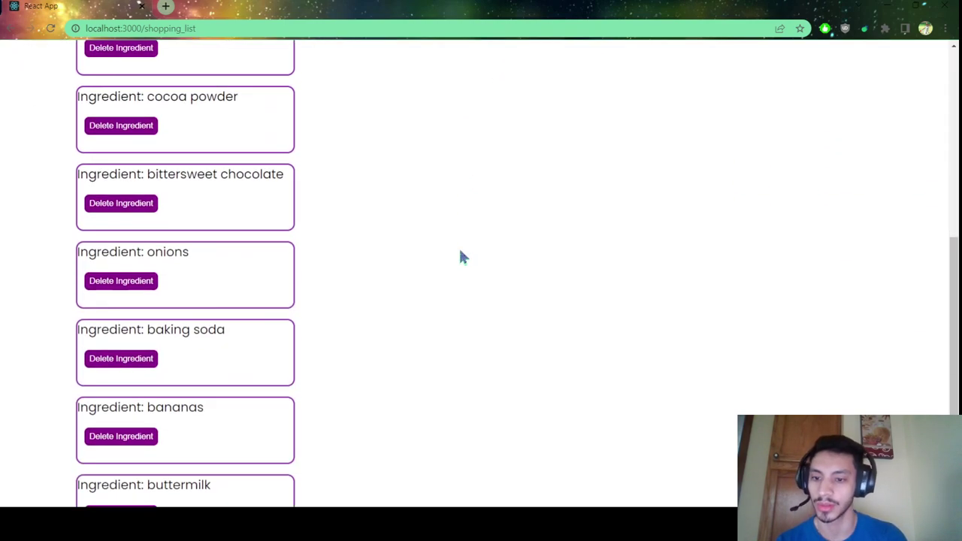
{"action": "scroll", "coordinate": [462, 257], "scroll_direction": "down", "scroll_amount": 1}
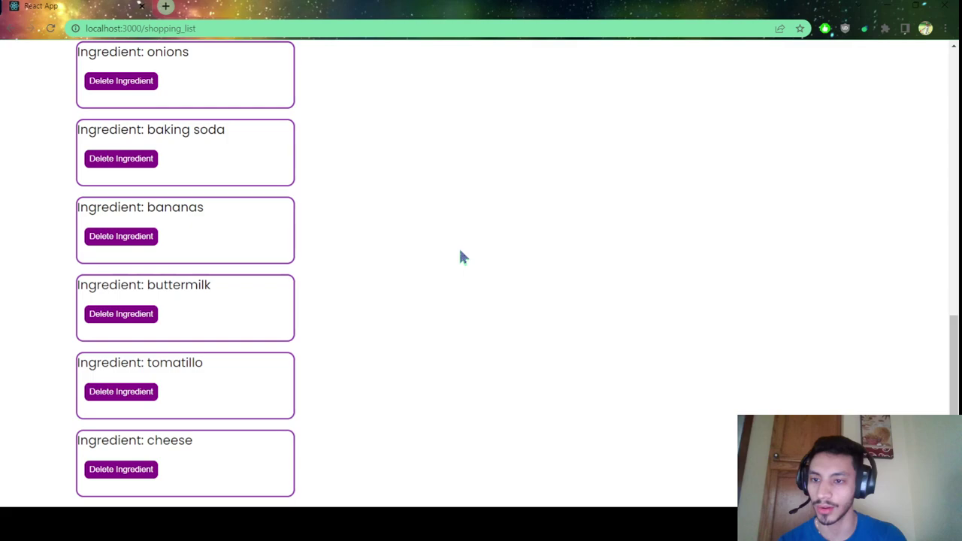
{"action": "scroll", "coordinate": [460, 257], "scroll_direction": "up", "scroll_amount": 6}
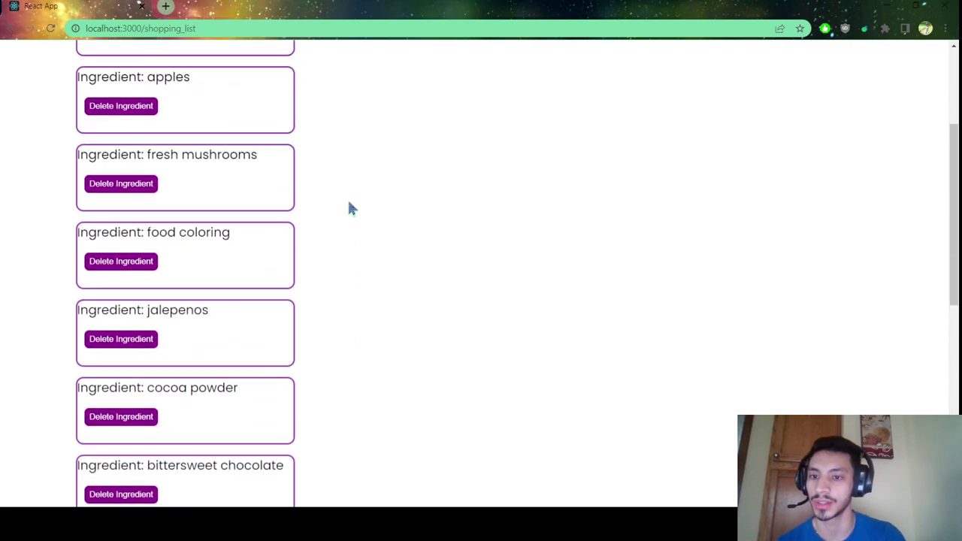
{"action": "scroll", "coordinate": [348, 207], "scroll_direction": "up", "scroll_amount": 3}
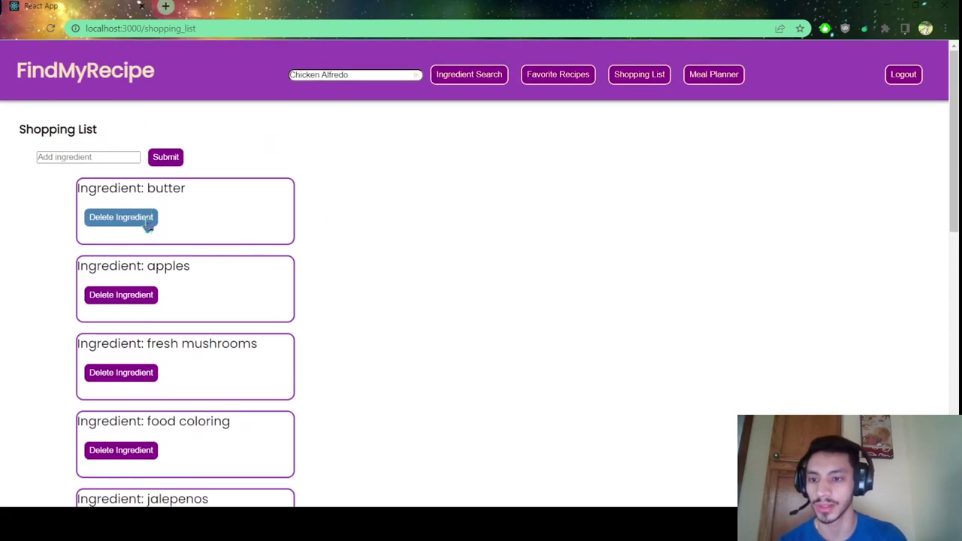
{"action": "left_click", "coordinate": [148, 227]}
{"action": "left_click", "coordinate": [148, 227]}
Add 'Penne pasta' as a new shopping list ingredient.
{"action": "left_click", "coordinate": [105, 157]}
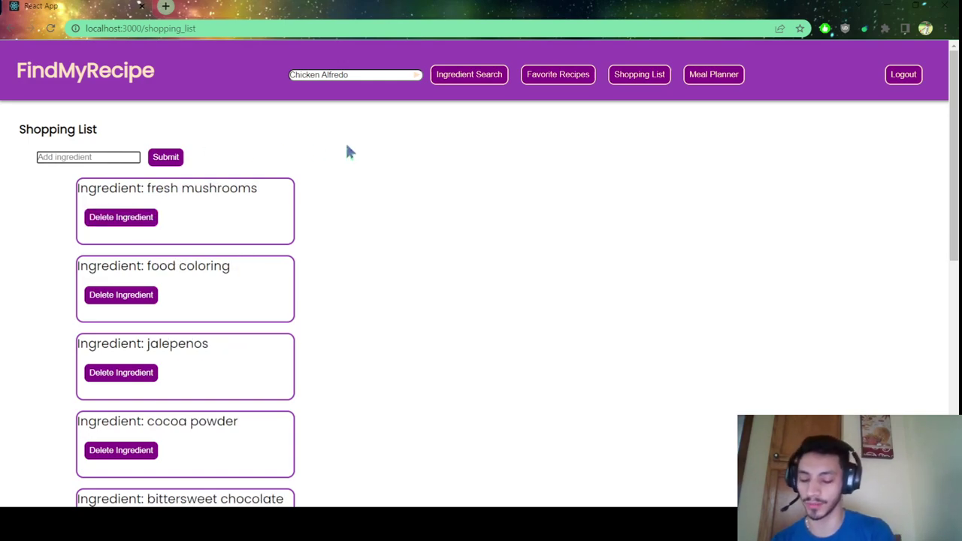
{"action": "type", "text": "b"}
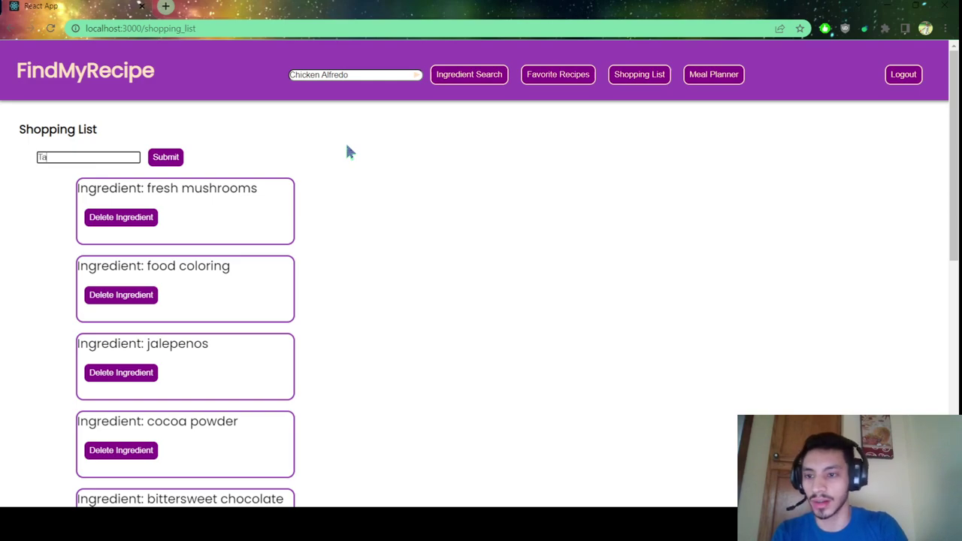
{"action": "key", "text": "BackSpace"}
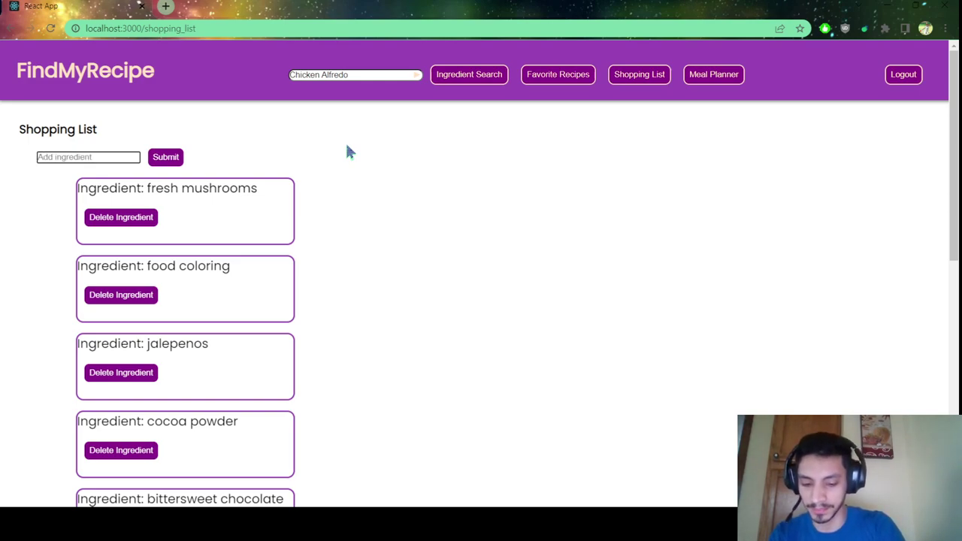
{"action": "type", "text": "Oe"}
{"action": "key", "text": "BackSpace"}
{"action": "key", "text": "BackSpace"}
{"action": "type", "text": "Oe"}
{"action": "key", "text": "BackSpace"}
{"action": "key", "text": "BackSpace"}
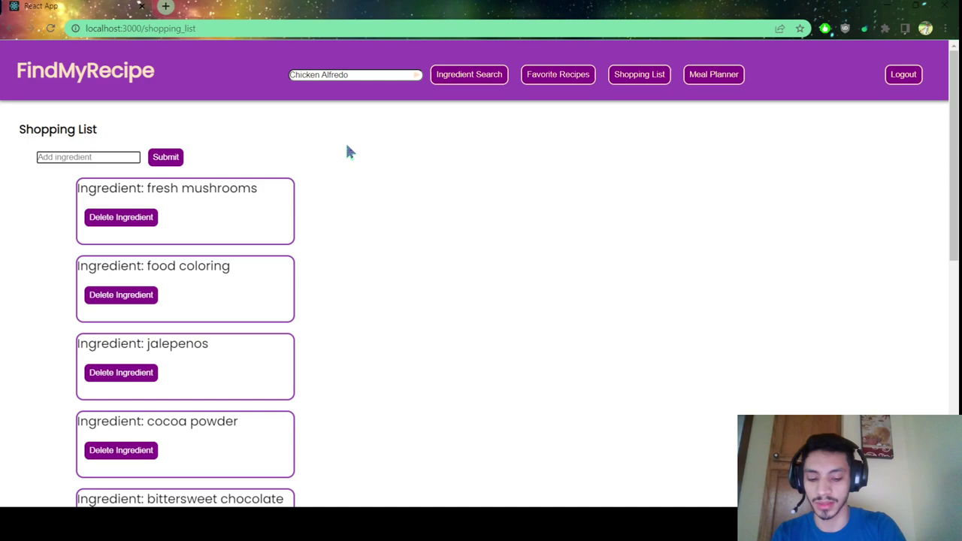
{"action": "type", "text": "Penne pasta"}
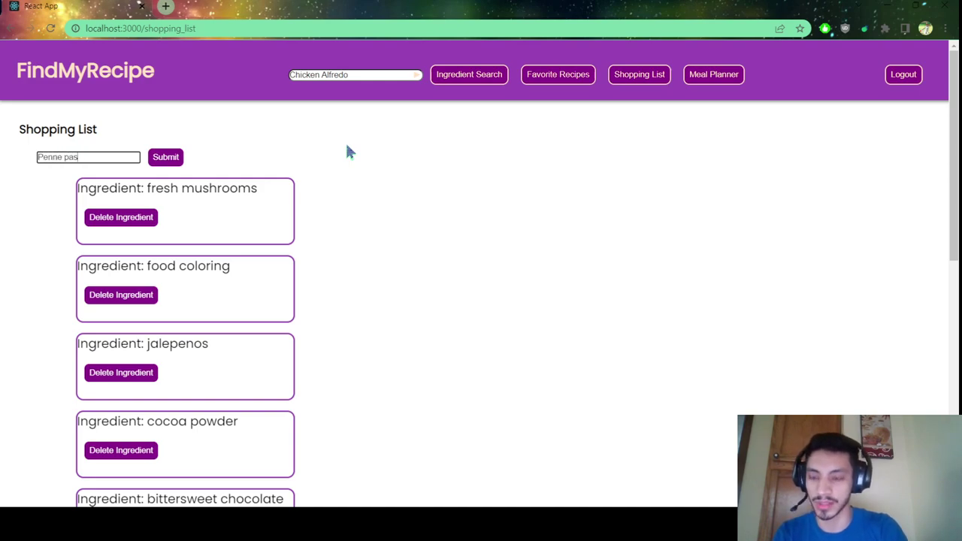
{"action": "left_click", "coordinate": [169, 159]}
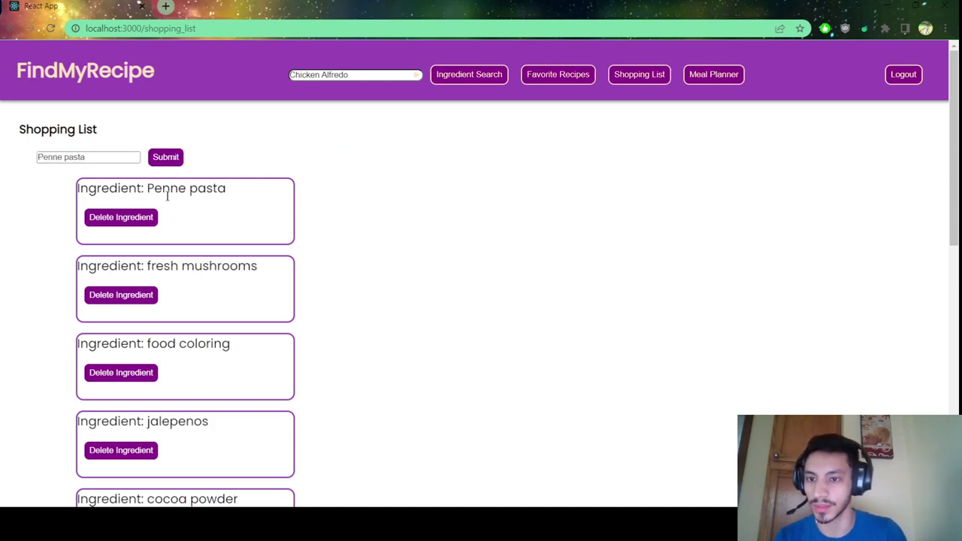
Check that Penne pasta now sits above fresh mushrooms and food coloring in the list.
{"action": "left_click_drag", "start_coordinate": [217, 189], "coordinate": [147, 190]}
{"action": "left_click", "coordinate": [230, 192]}
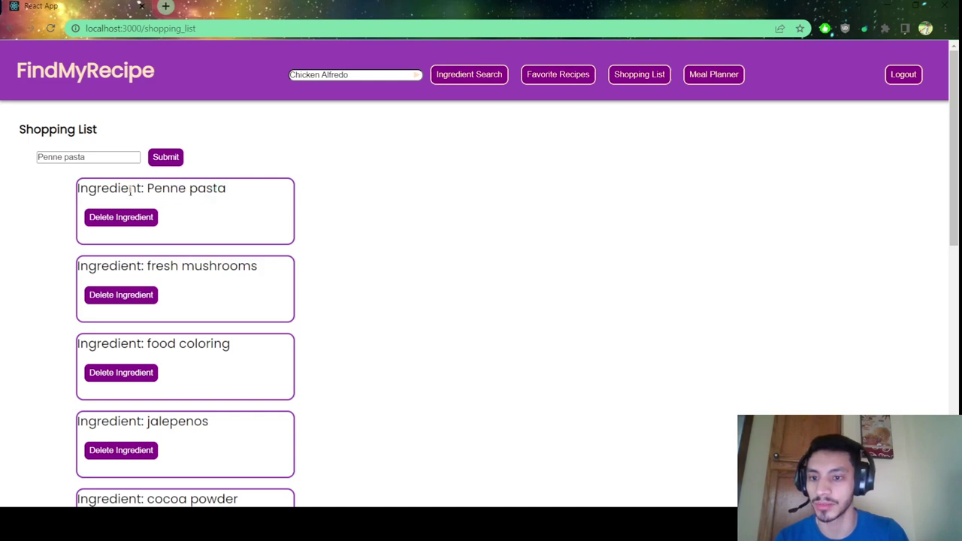
{"action": "scroll", "coordinate": [227, 191], "scroll_direction": "down", "scroll_amount": 5}
{"action": "scroll", "coordinate": [229, 193], "scroll_direction": "down", "scroll_amount": 3}
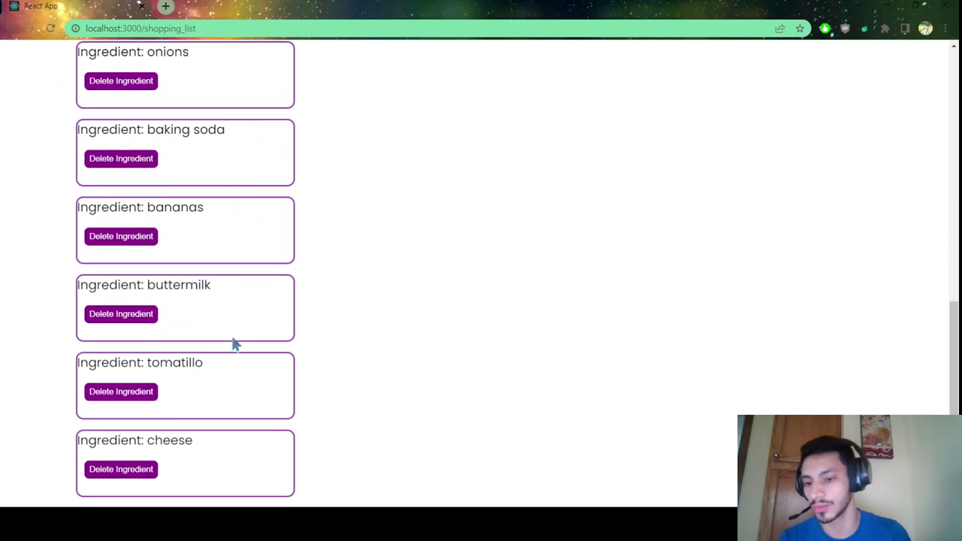
{"action": "scroll", "coordinate": [254, 266], "scroll_direction": "up", "scroll_amount": 8}
{"action": "scroll", "coordinate": [394, 161], "scroll_direction": "up", "scroll_amount": 1}
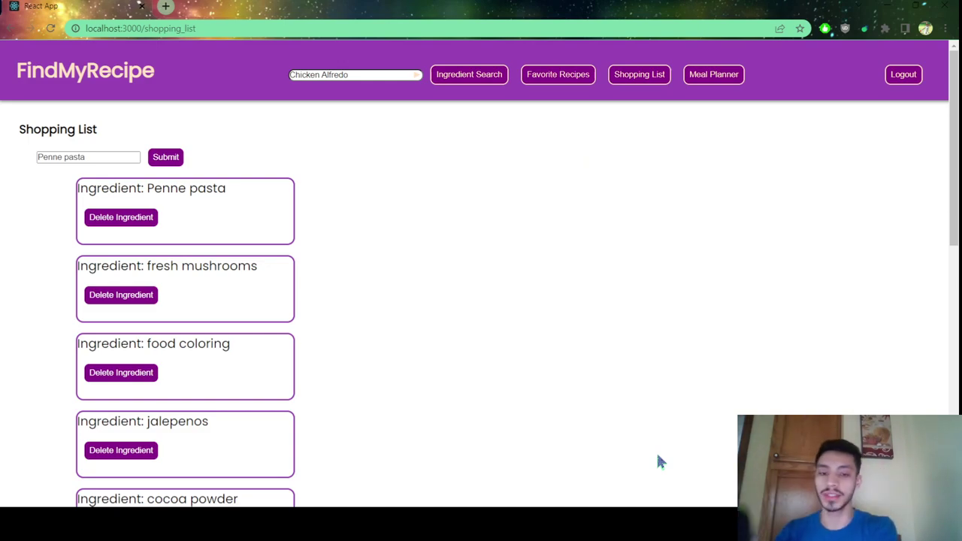
Open the Meal Planner, showing Chocolatey Overnight Oats with Strawberries as breakfast.
{"action": "left_click", "coordinate": [709, 81]}
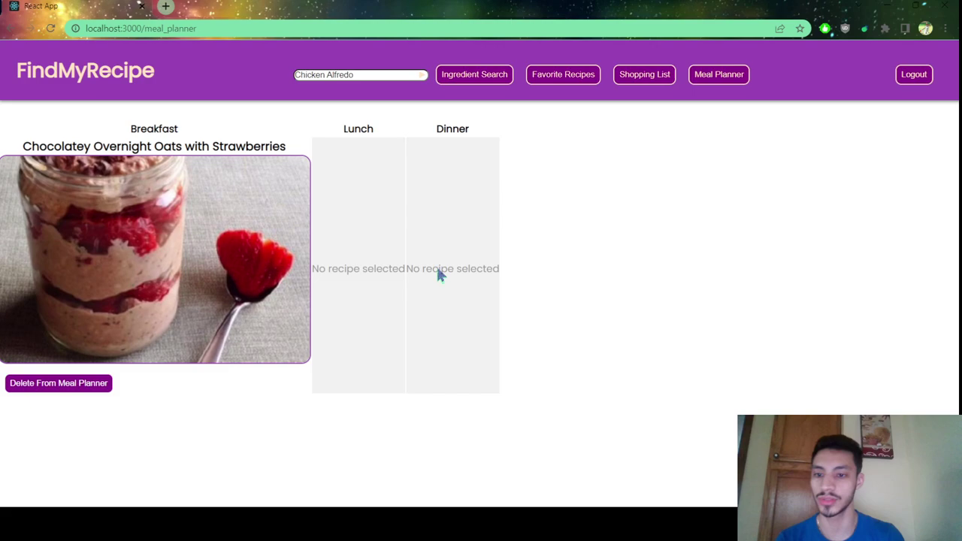
{"action": "left_click_drag", "start_coordinate": [15, 149], "coordinate": [289, 154]}
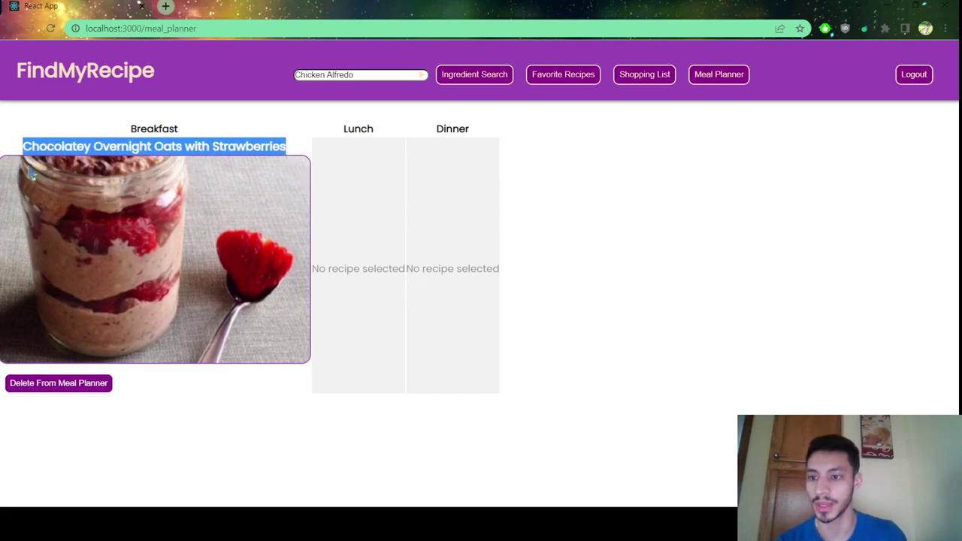
{"action": "left_click", "coordinate": [274, 389]}
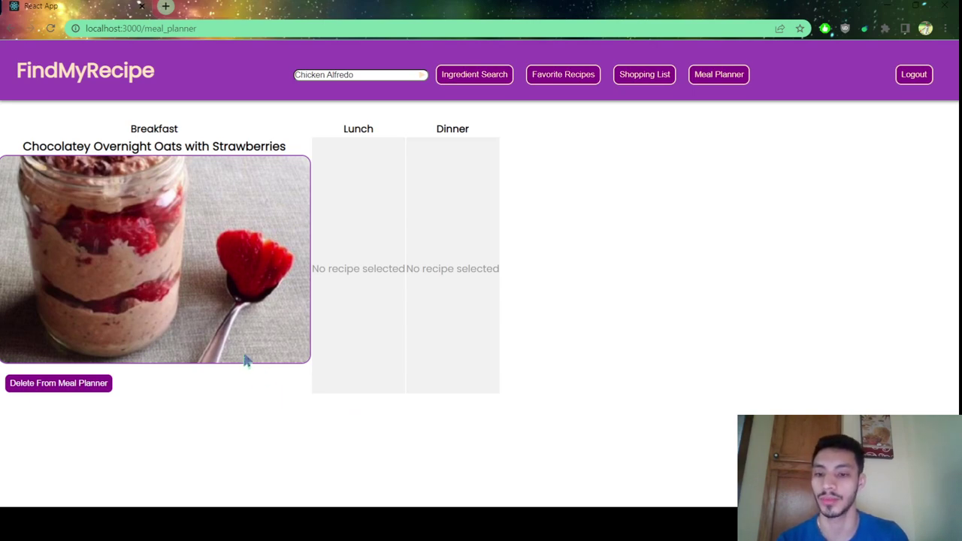
Delete the breakfast recipe from the meal planner and browse the search page's recipe cards.
{"action": "left_click", "coordinate": [61, 392]}
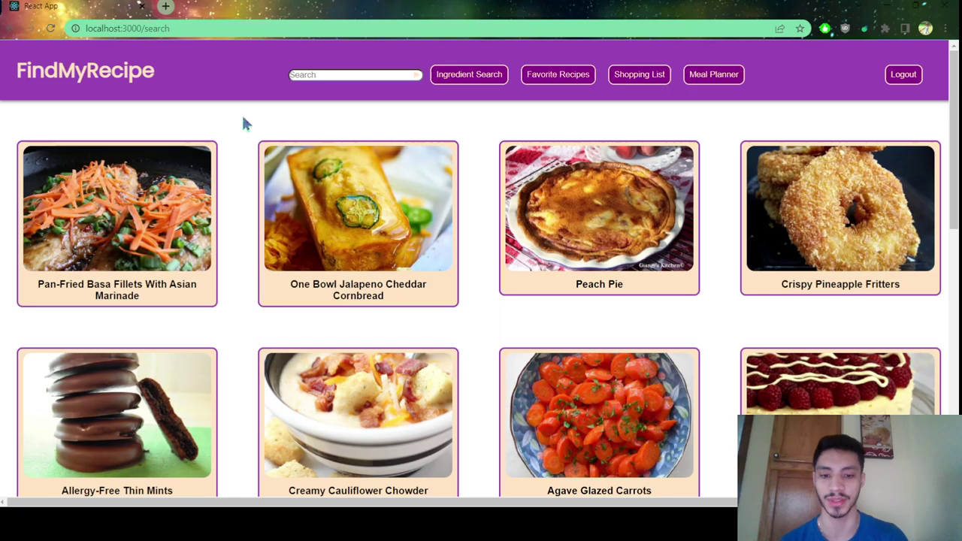
{"action": "scroll", "coordinate": [604, 414], "scroll_direction": "down", "scroll_amount": 2}
{"action": "scroll", "coordinate": [604, 414], "scroll_direction": "down", "scroll_amount": 3}
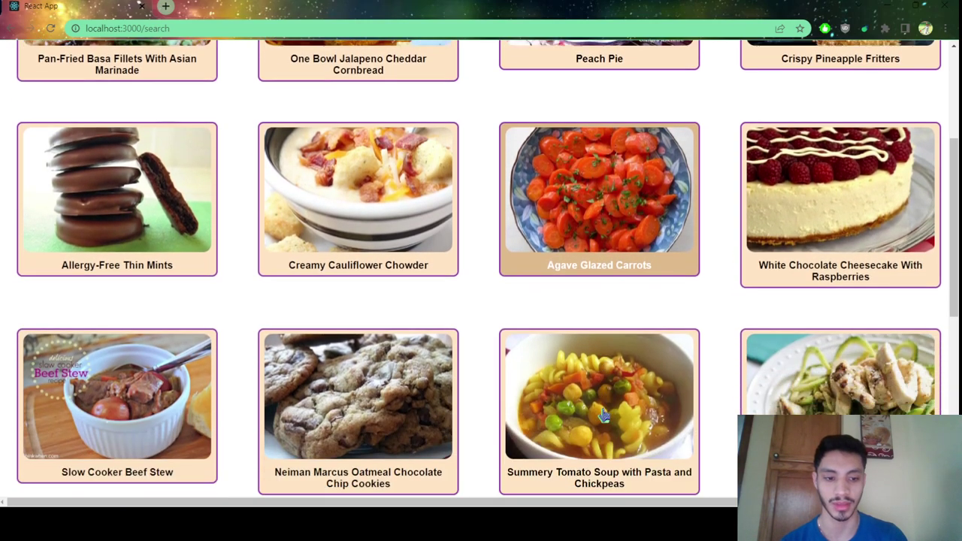
{"action": "scroll", "coordinate": [541, 376], "scroll_direction": "up", "scroll_amount": 3}
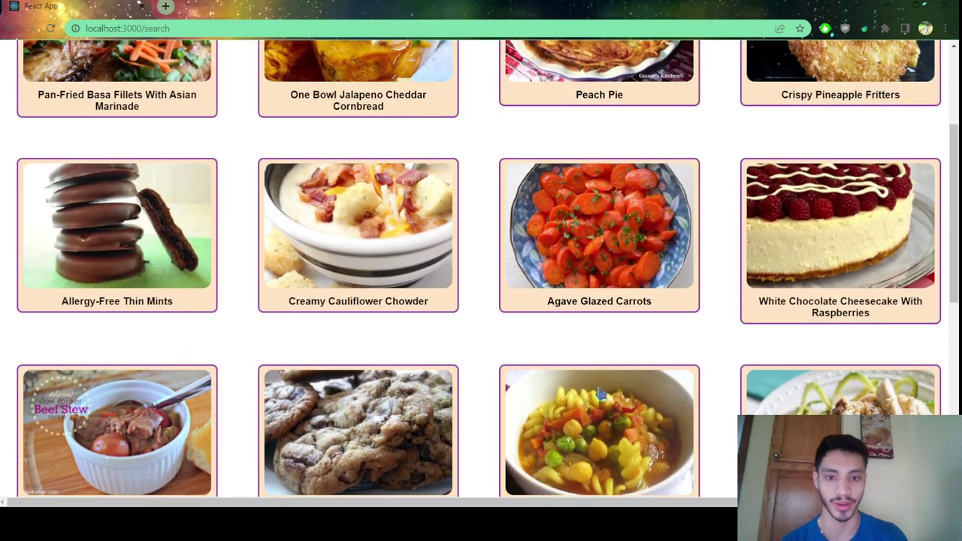
{"action": "scroll", "coordinate": [481, 346], "scroll_direction": "up", "scroll_amount": 3}
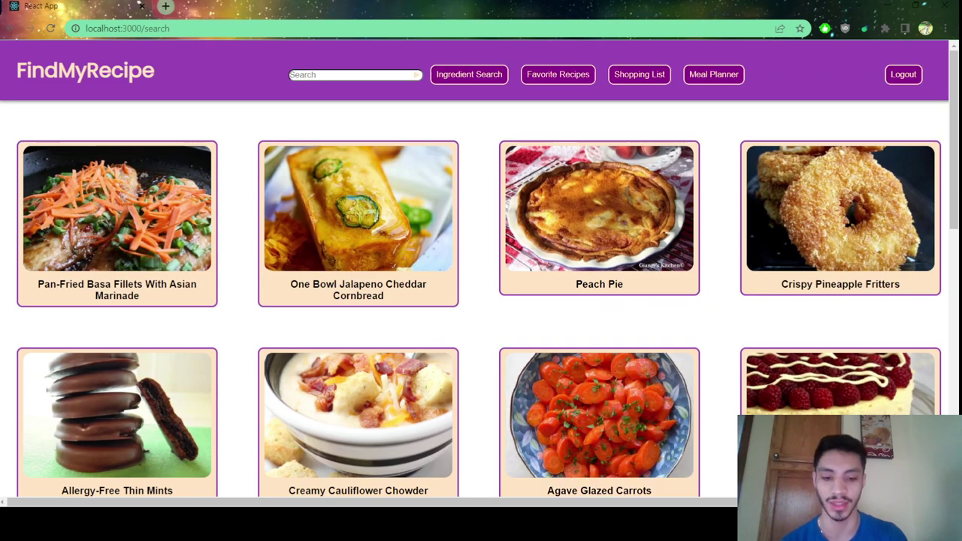